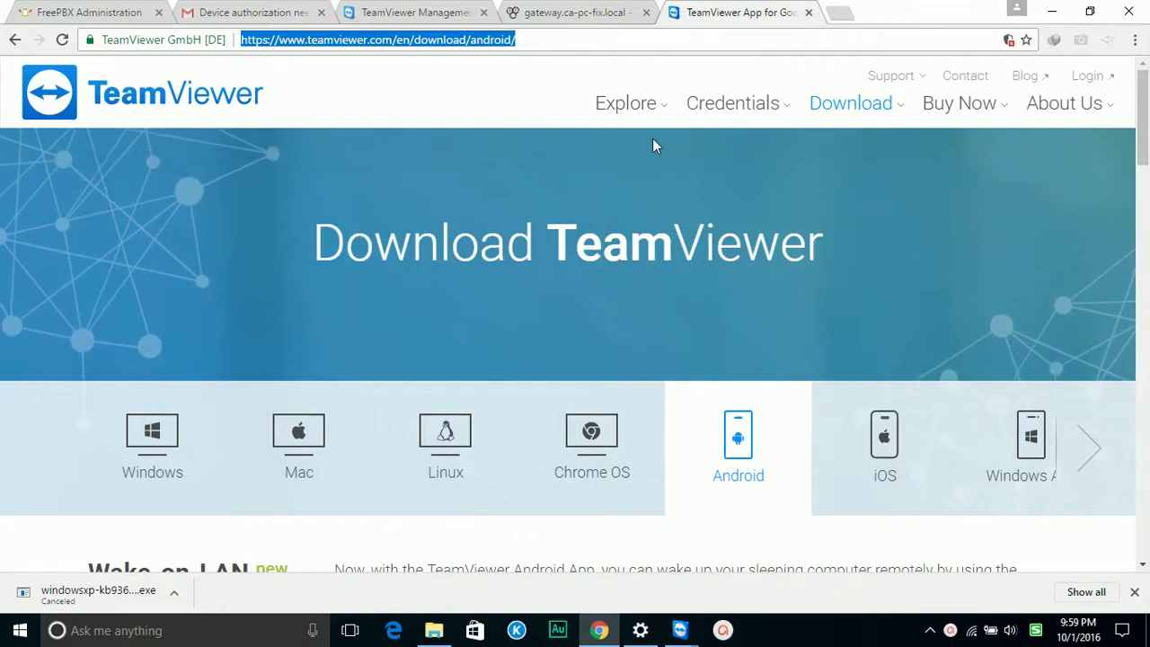
Return to the TeamViewer Android download page in Chrome.
left_click(840, 13)
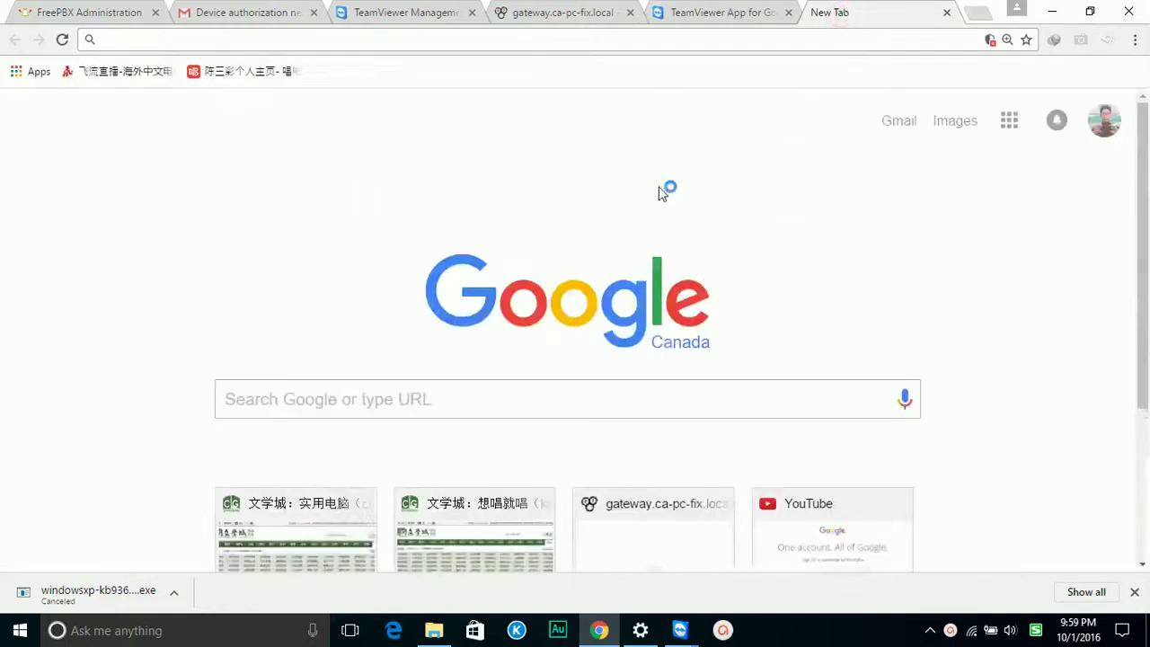
left_click(20, 629)
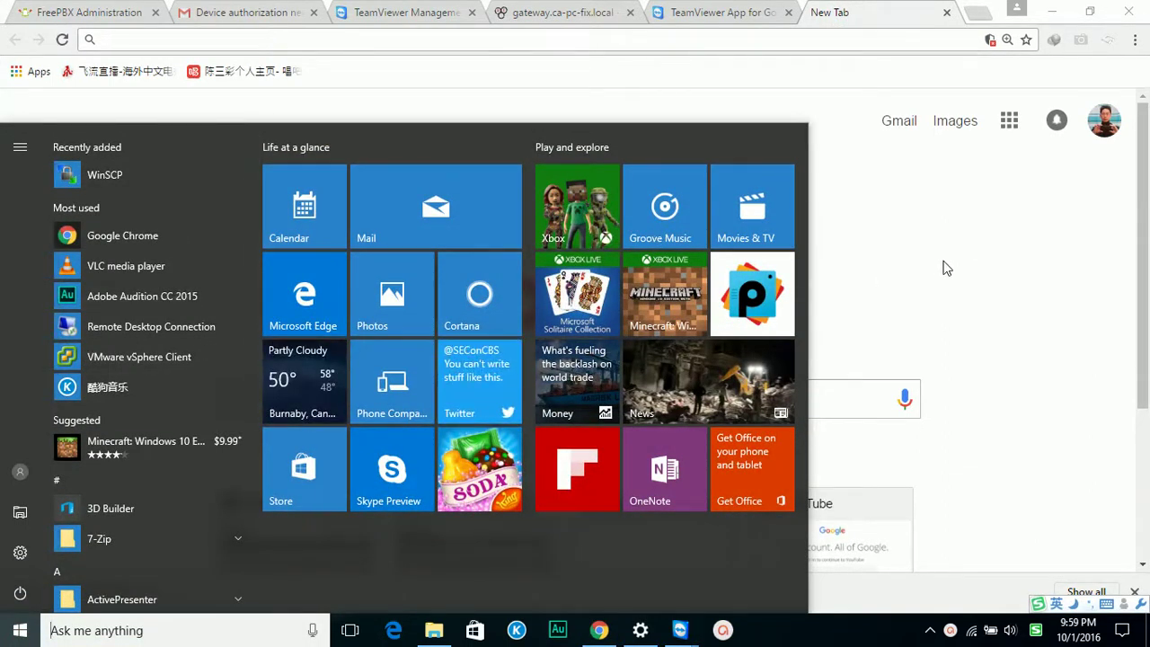
left_click(734, 7)
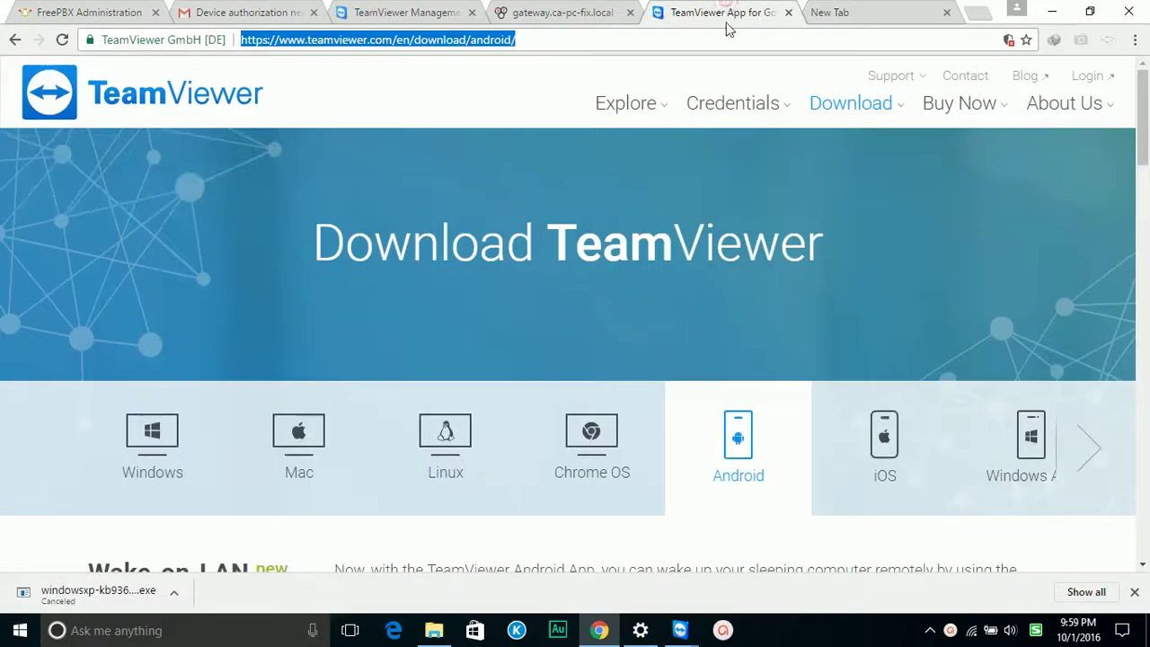
left_click(326, 39)
left_click(554, 39)
Page through the platform carousel and scroll down to Additional Downloads.
mouse_move(631, 152)
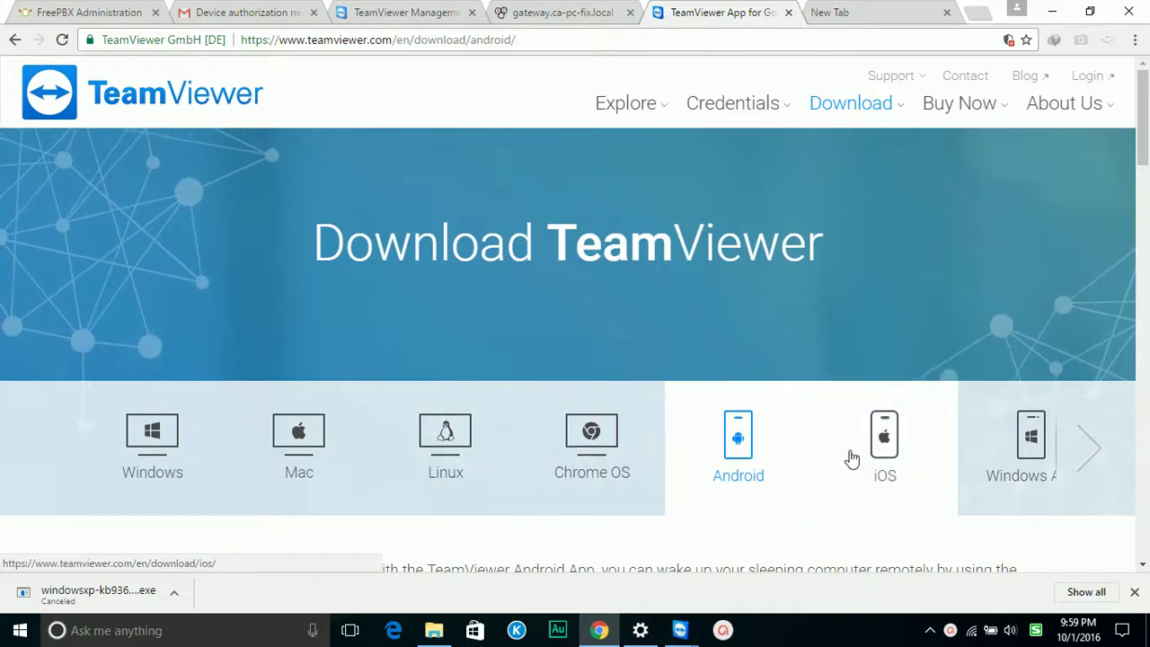
left_click(1095, 449)
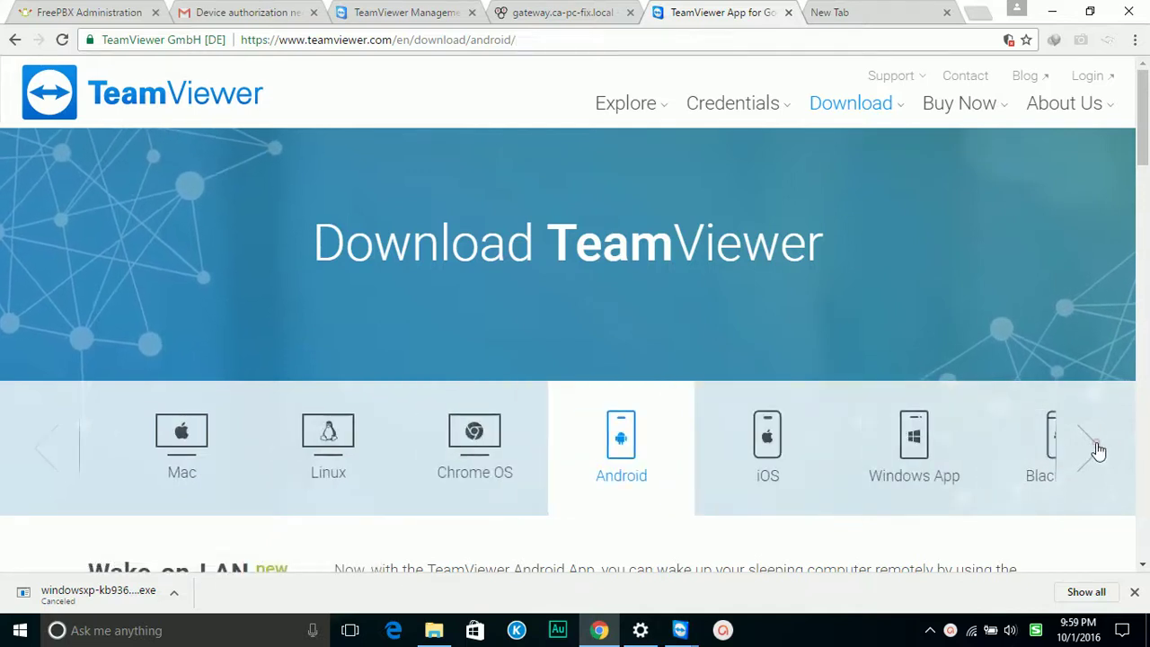
left_click(48, 449)
scroll(685, 456, "down", 8)
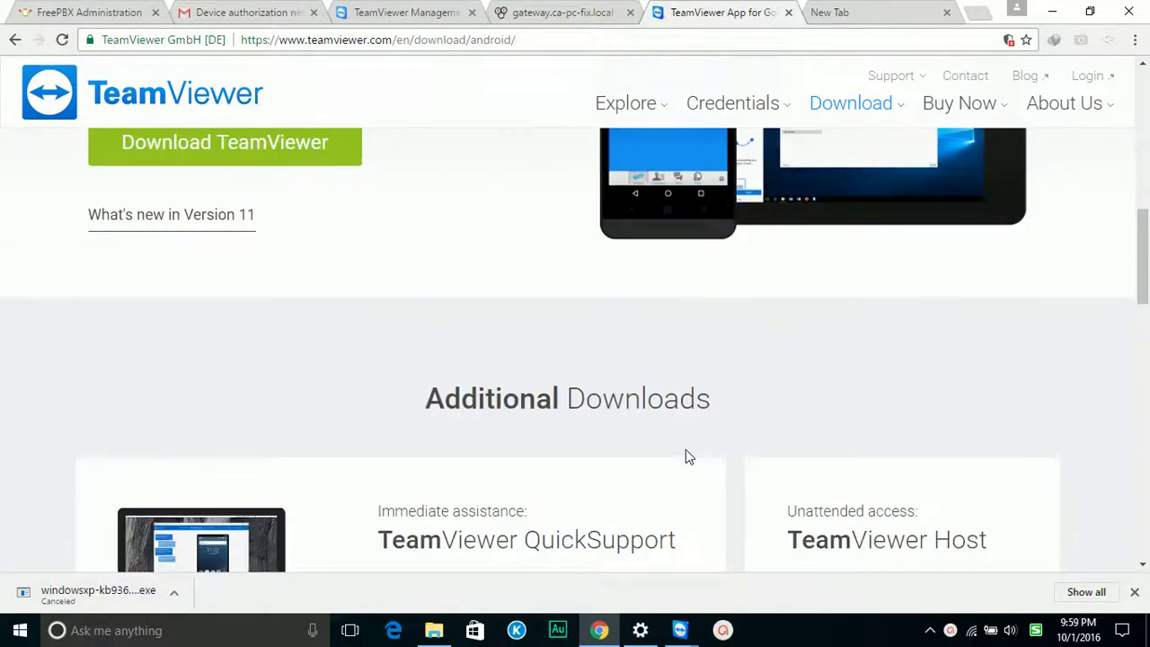
scroll(685, 440, "down", 4)
scroll(685, 423, "down", 2)
scroll(687, 427, "up", 3)
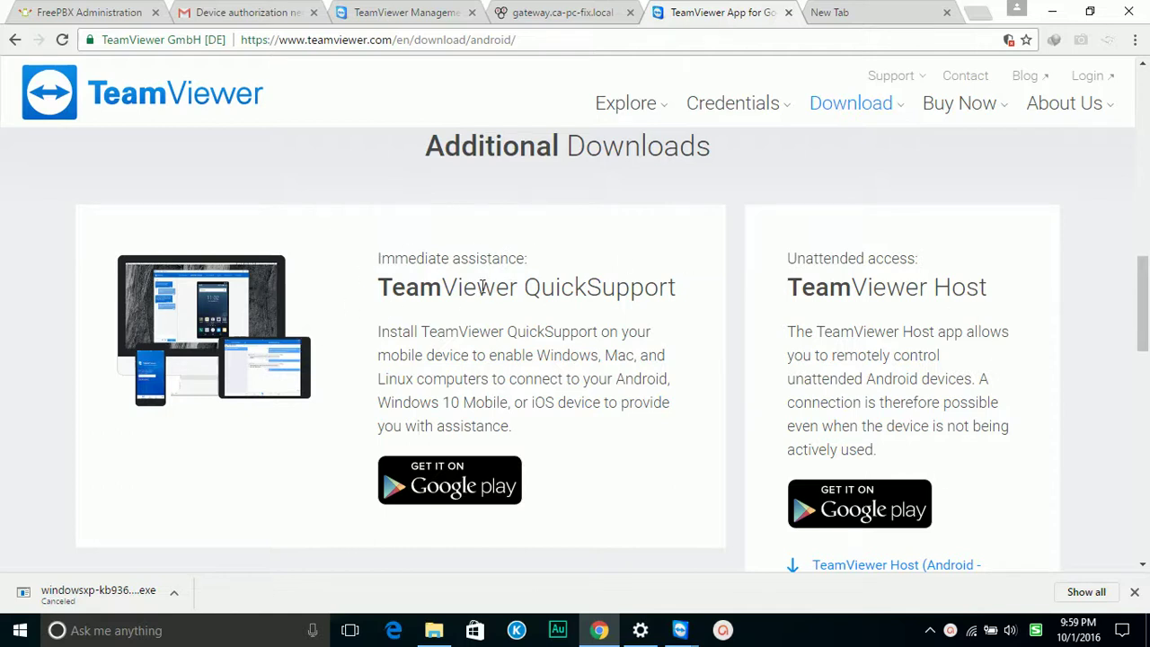
Highlight the QuickSupport and TeamViewer Host headings for emphasis.
left_click_drag(523, 289, 641, 289)
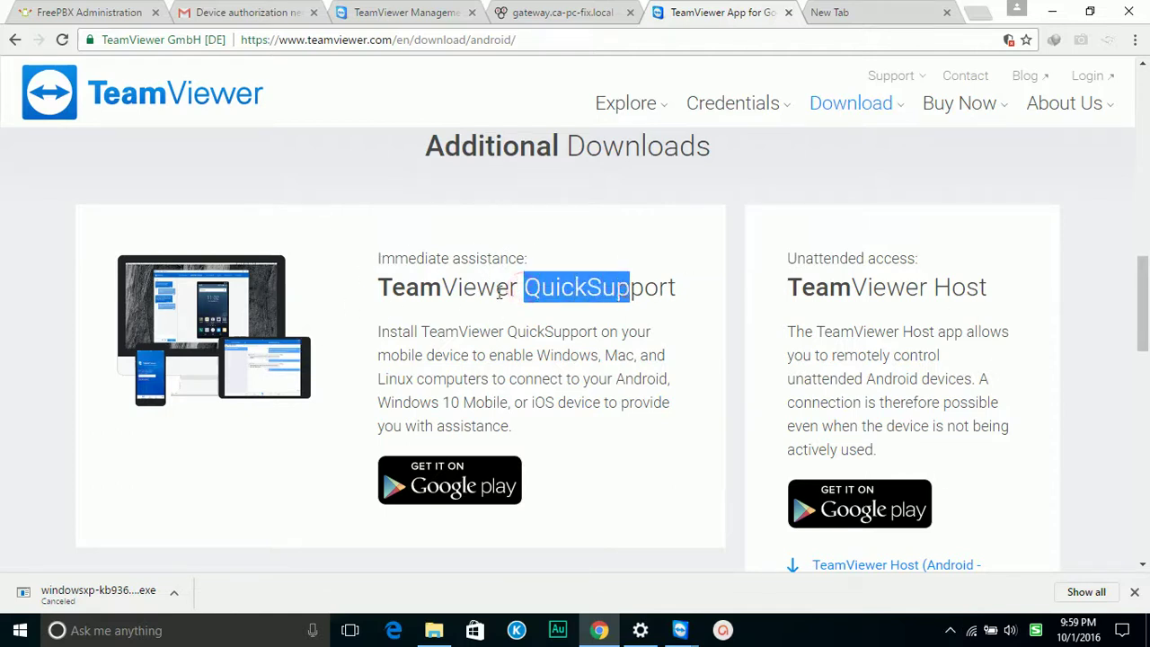
left_click(500, 293)
left_click_drag(828, 288, 953, 289)
left_click(952, 287)
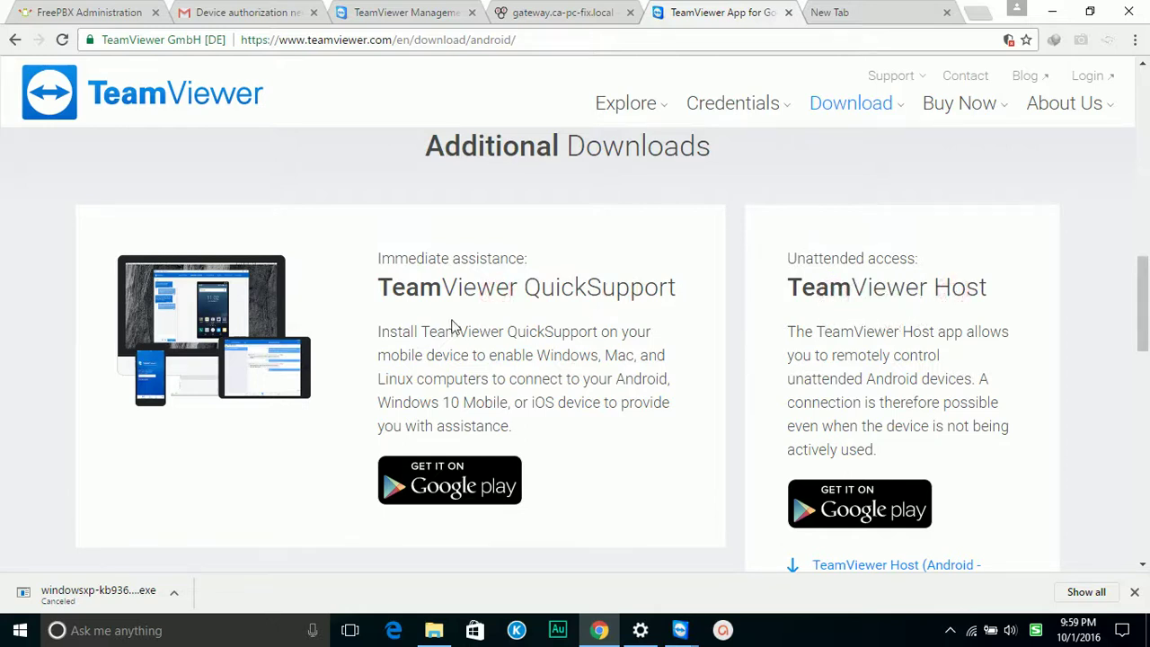
left_click_drag(440, 289, 589, 289)
left_click(589, 289)
Highlight QuickSupport, Host and the Unattended access label, then switch to the TeamViewer session.
left_click_drag(429, 289, 596, 292)
left_click(600, 294)
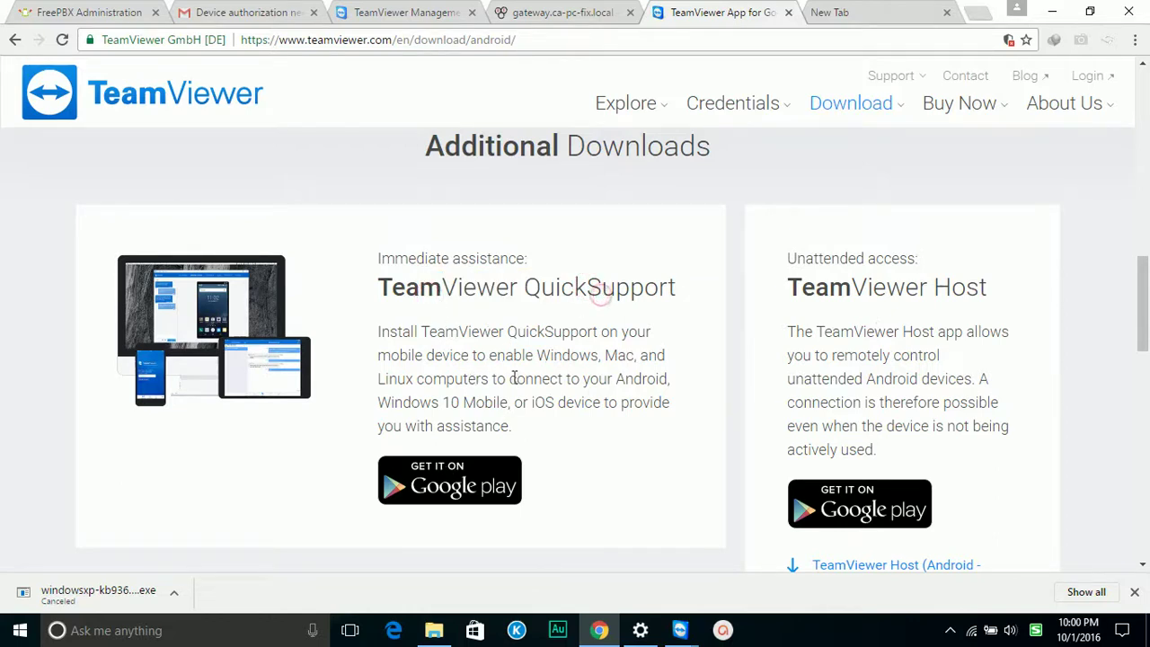
left_click_drag(839, 289, 909, 289)
left_click(930, 289)
left_click_drag(790, 258, 909, 260)
left_click(904, 263)
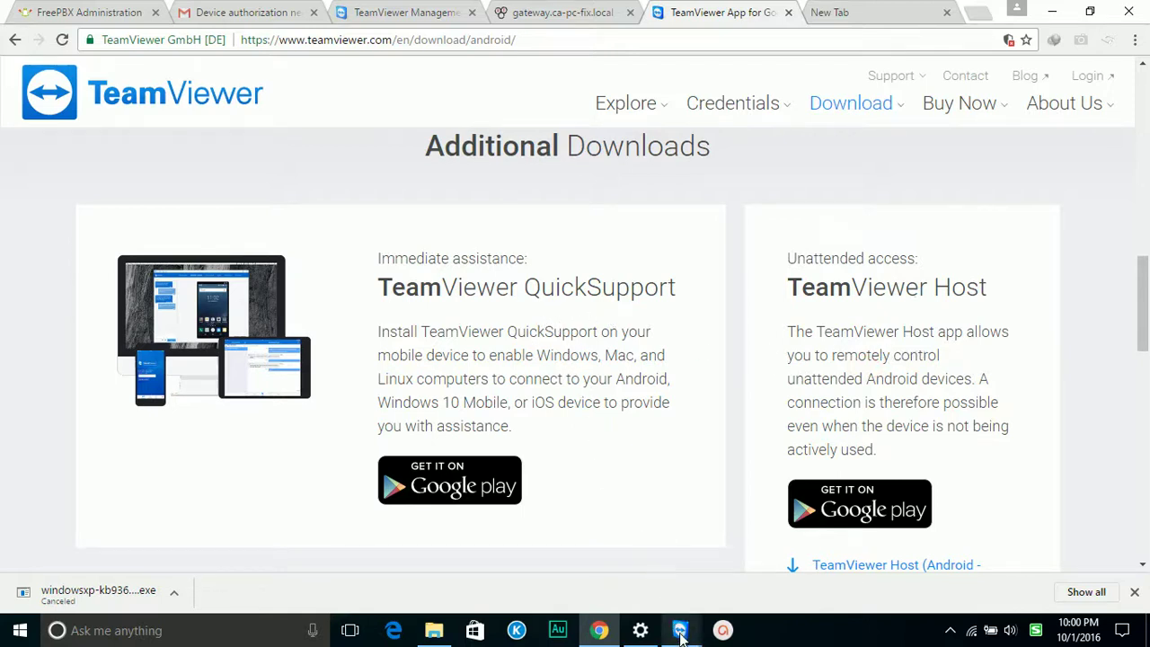
mouse_move(679, 629)
left_click(725, 583)
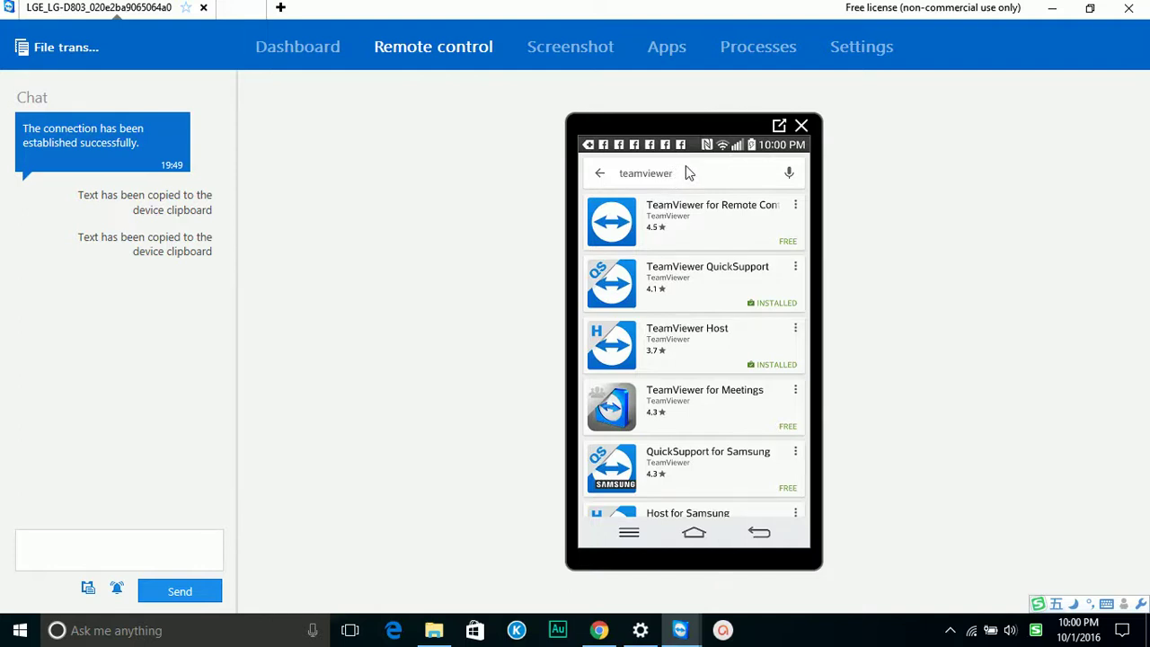
Back out of the QuickSupport page and resubmit the 'teamviewer' search in the phone's Play Store.
left_click(599, 173)
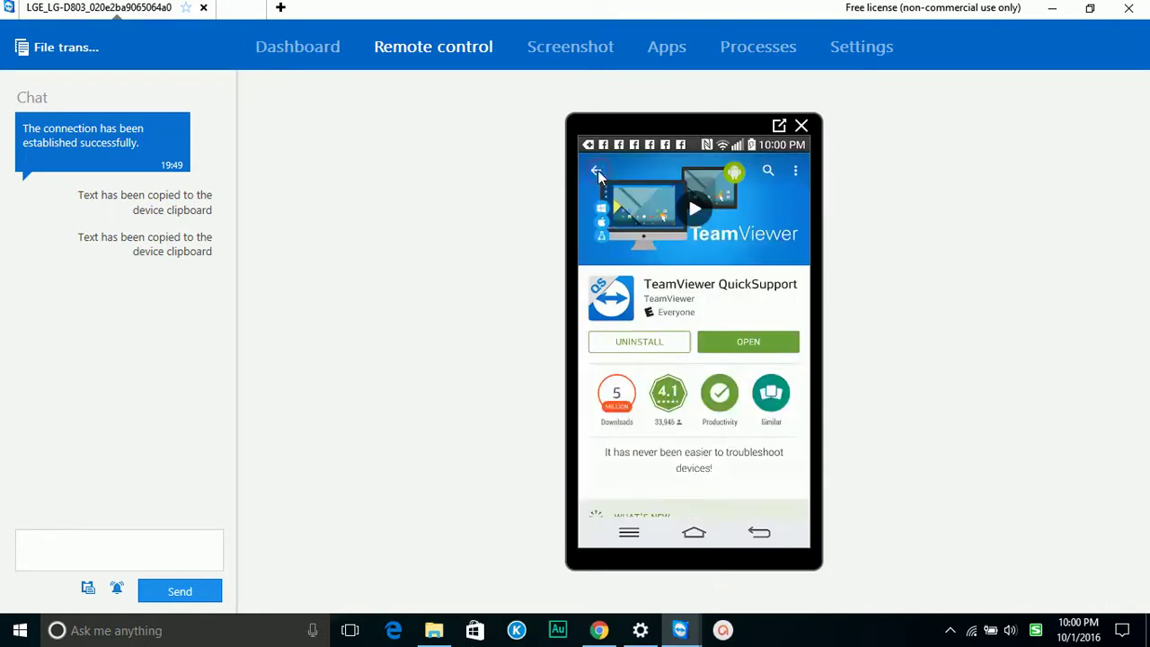
left_click(598, 172)
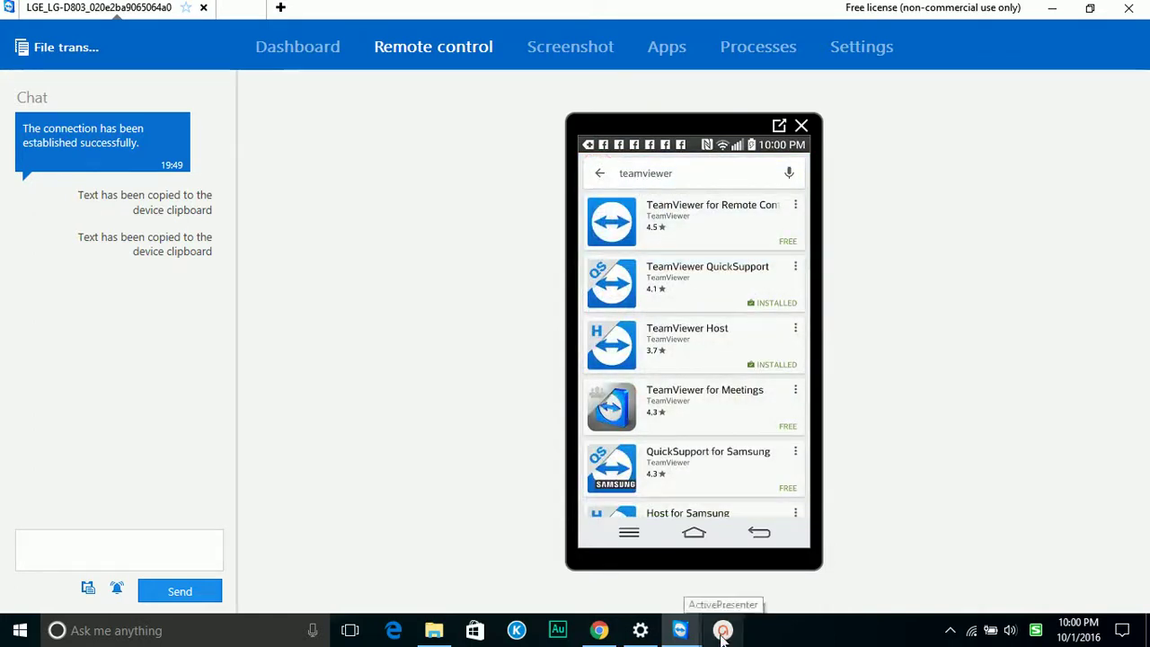
left_click(690, 177)
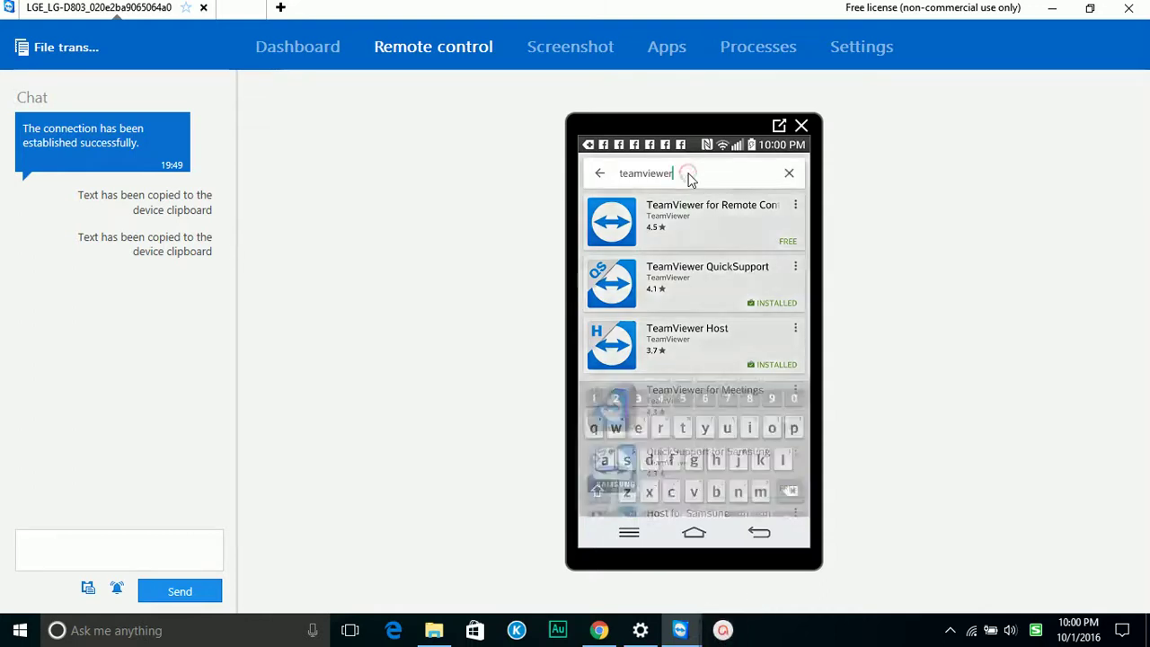
left_click(710, 174)
key("Return")
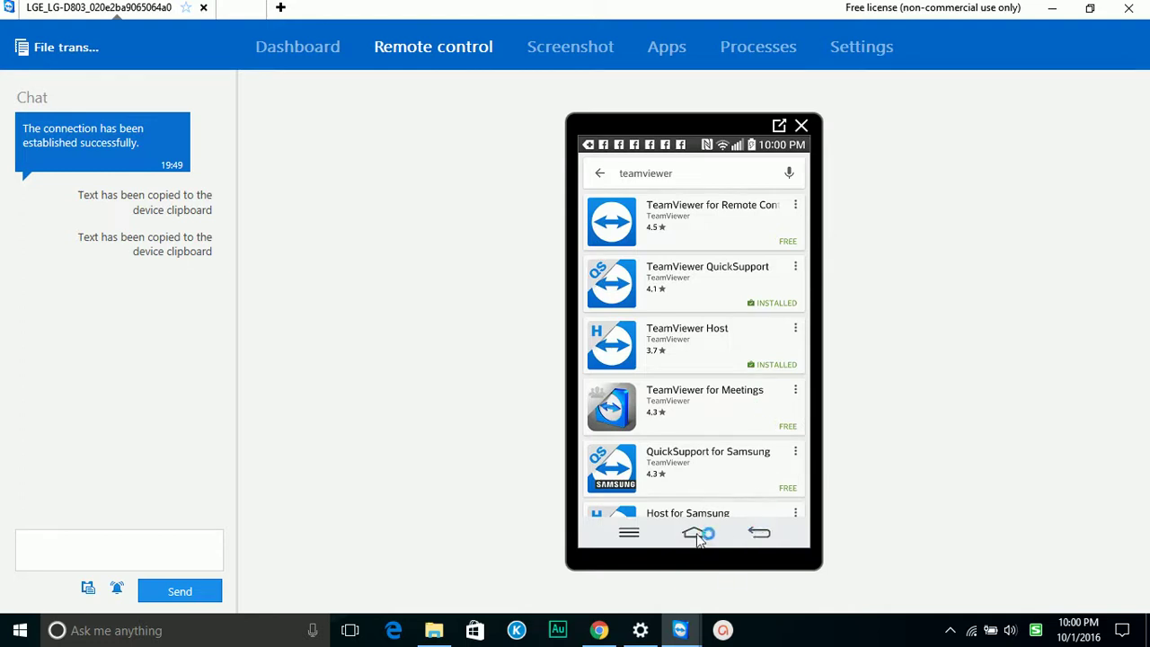
left_click(306, 56)
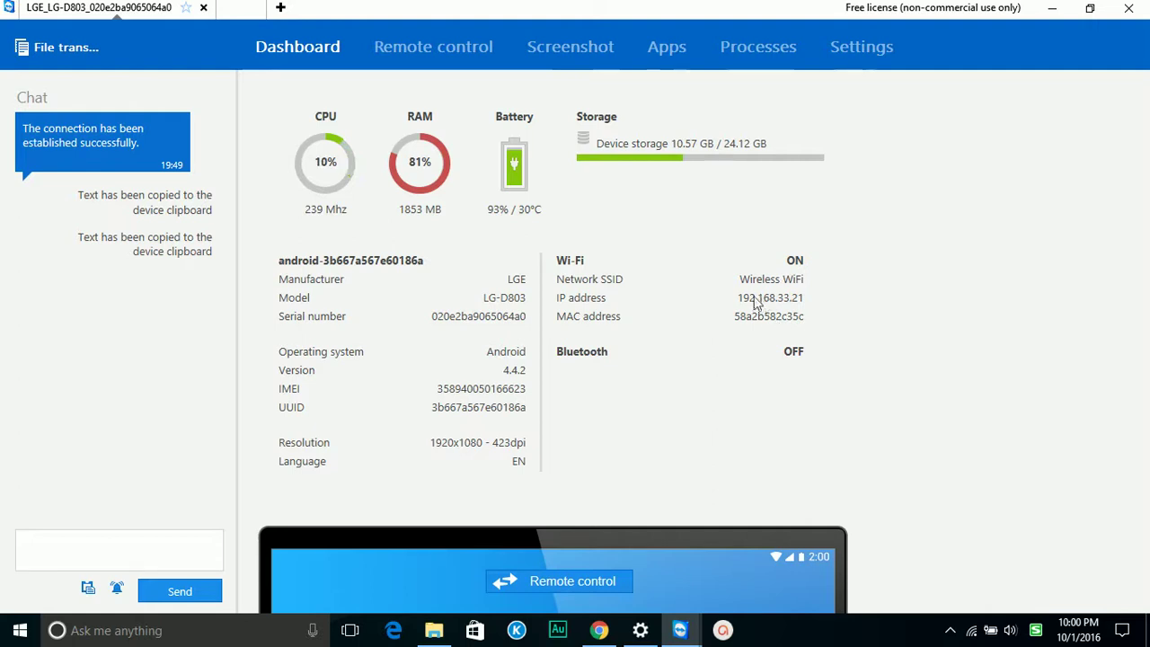
left_click(439, 51)
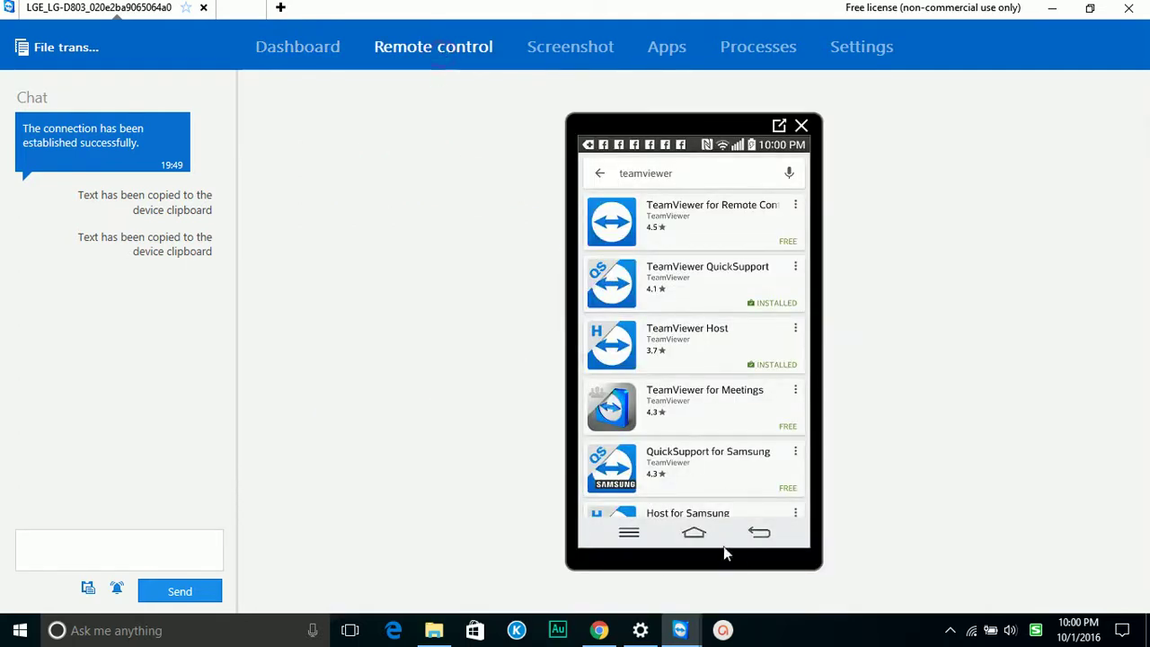
Go to the phone's home screen, briefly open Settings, and return home.
left_click(694, 533)
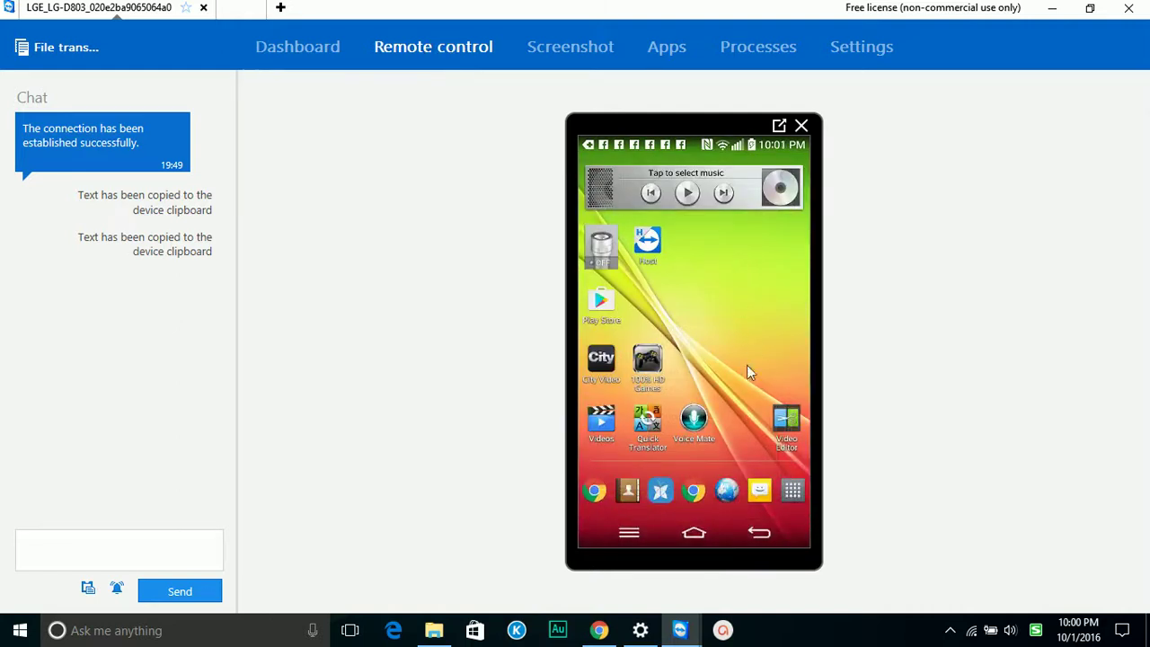
left_click(693, 535)
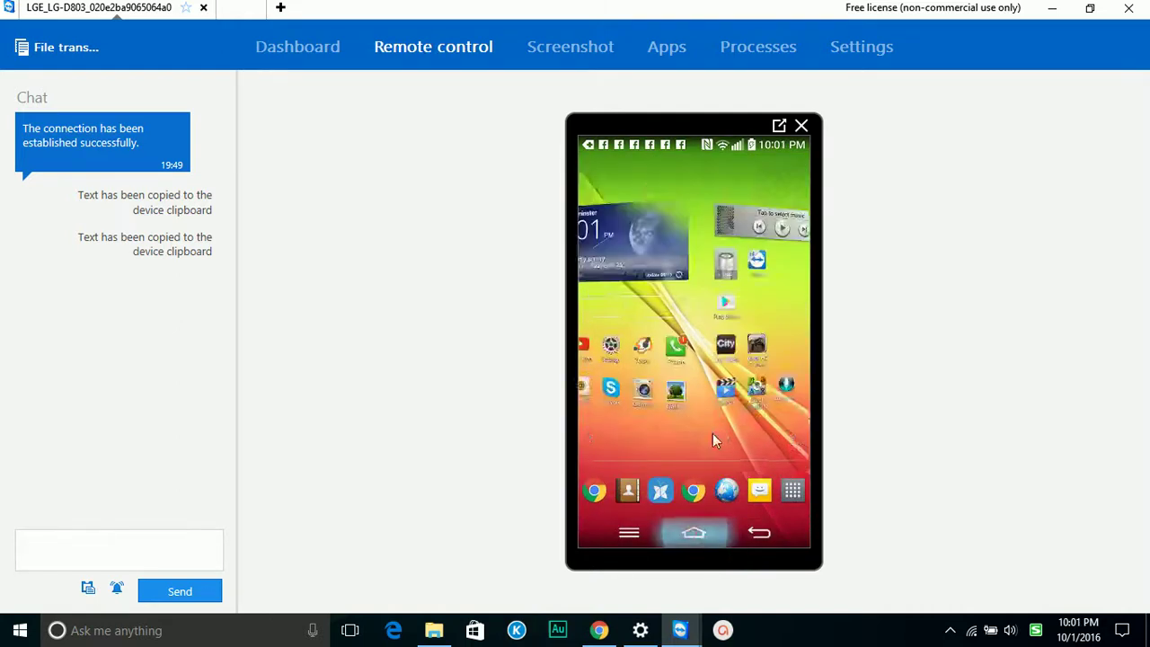
left_click(697, 535)
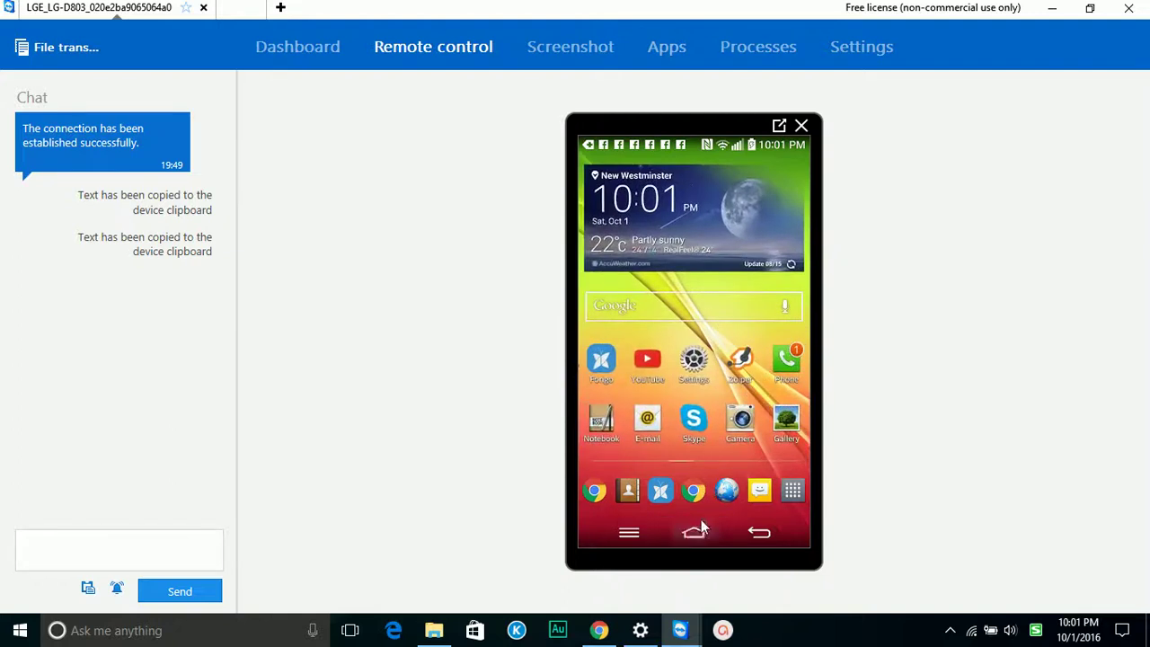
left_click(697, 364)
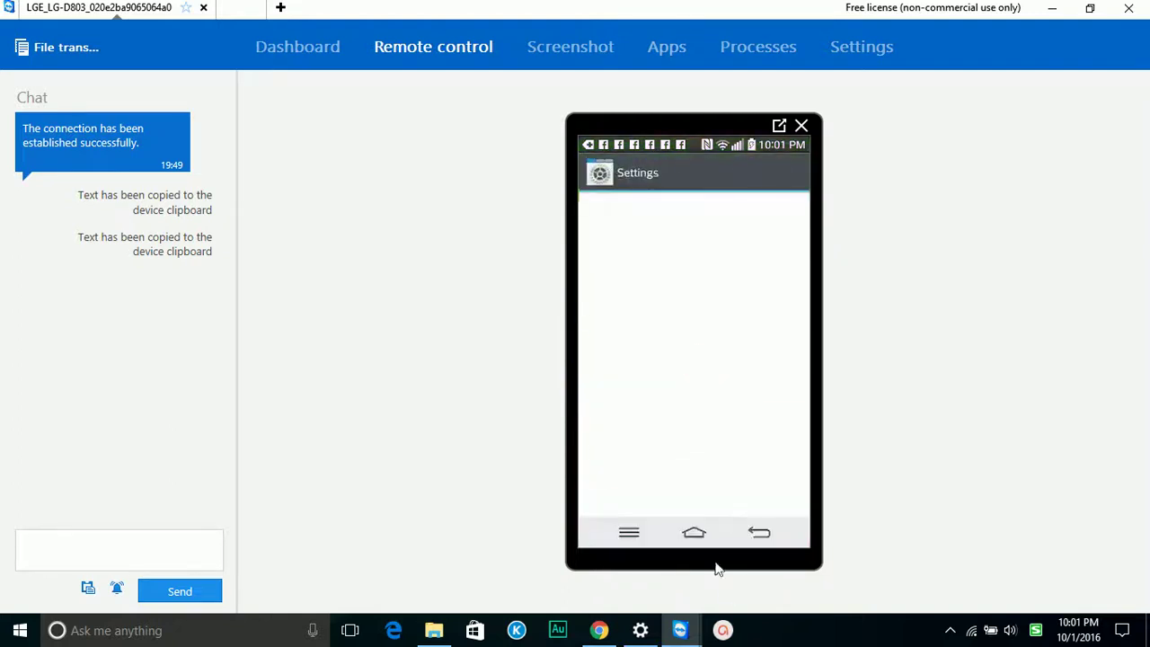
left_click(759, 534)
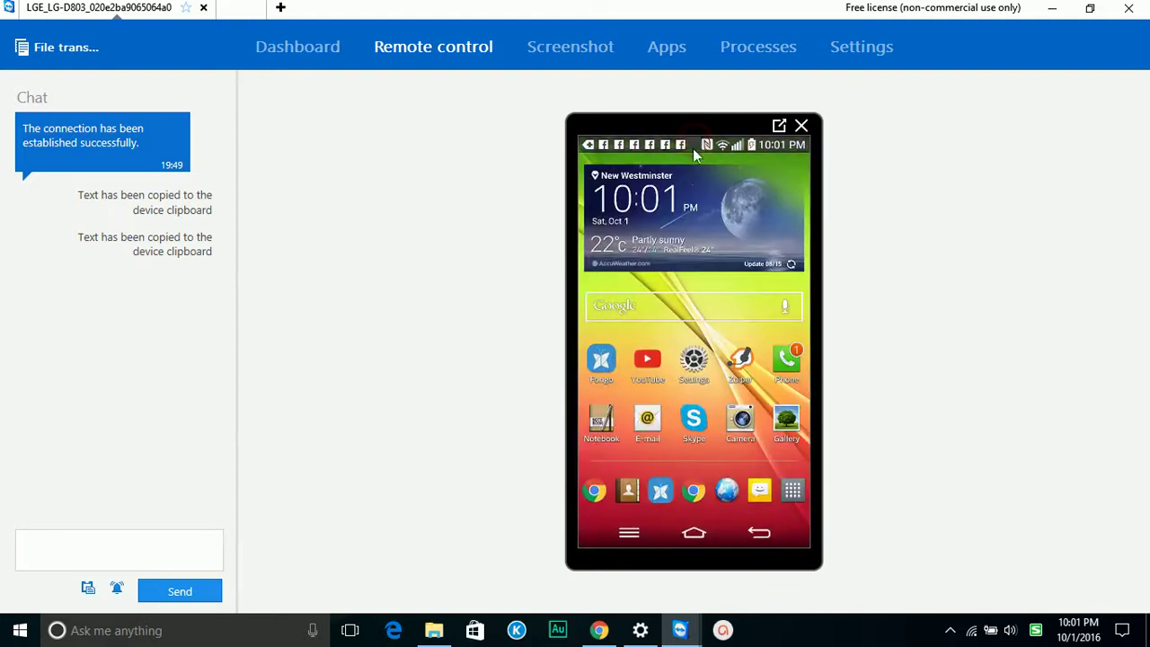
Pull down and dismiss the notification shade, then swipe back to the main home page.
left_click_drag(693, 148, 677, 411)
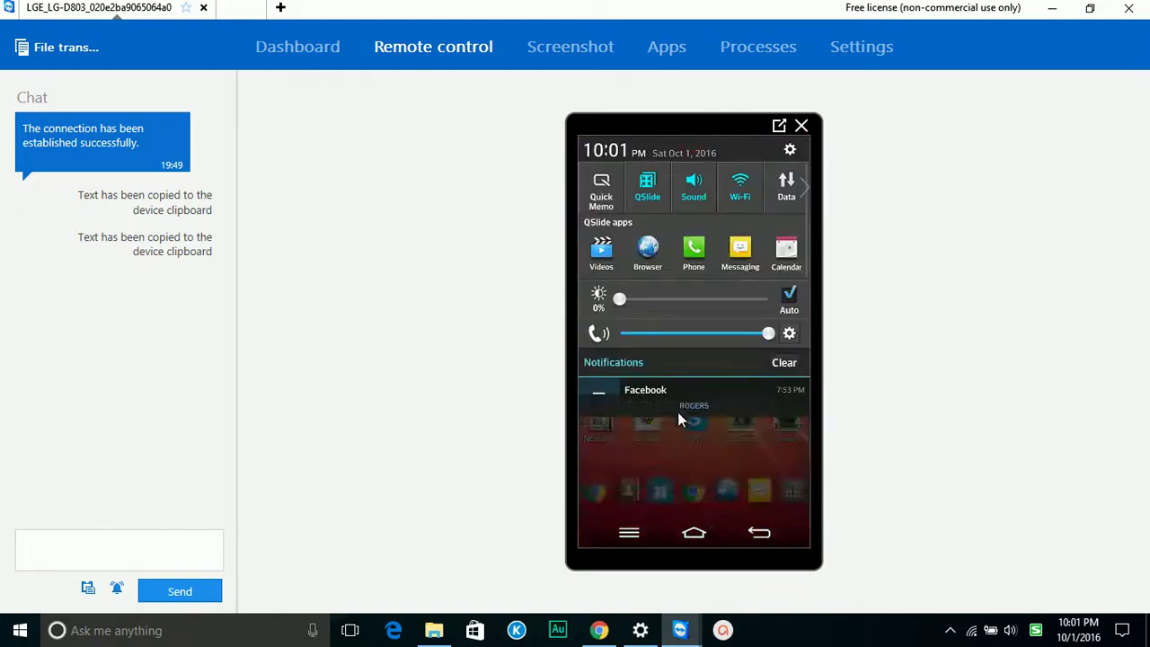
left_click_drag(754, 404, 551, 409)
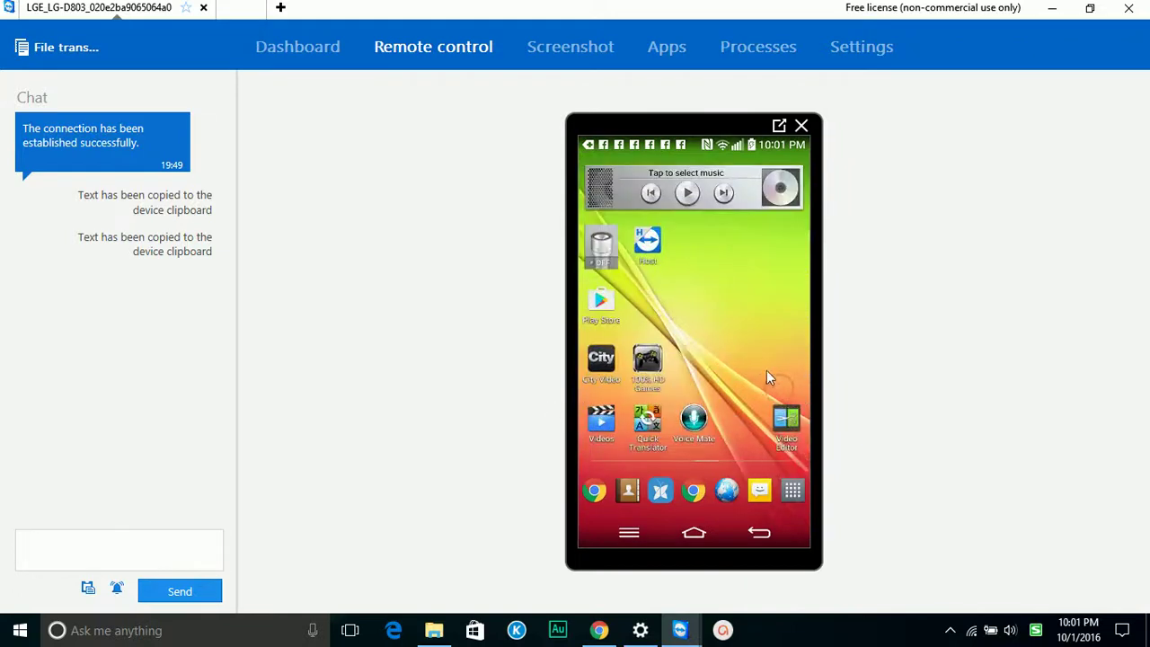
left_click_drag(604, 382, 714, 339)
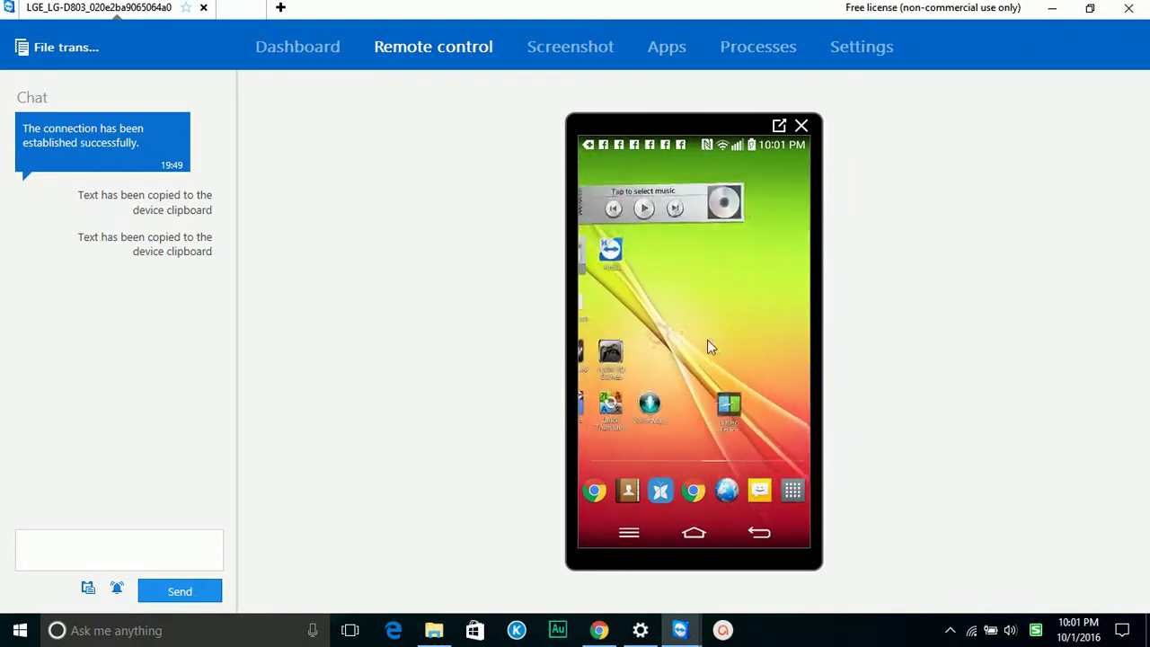
left_click_drag(644, 307, 836, 314)
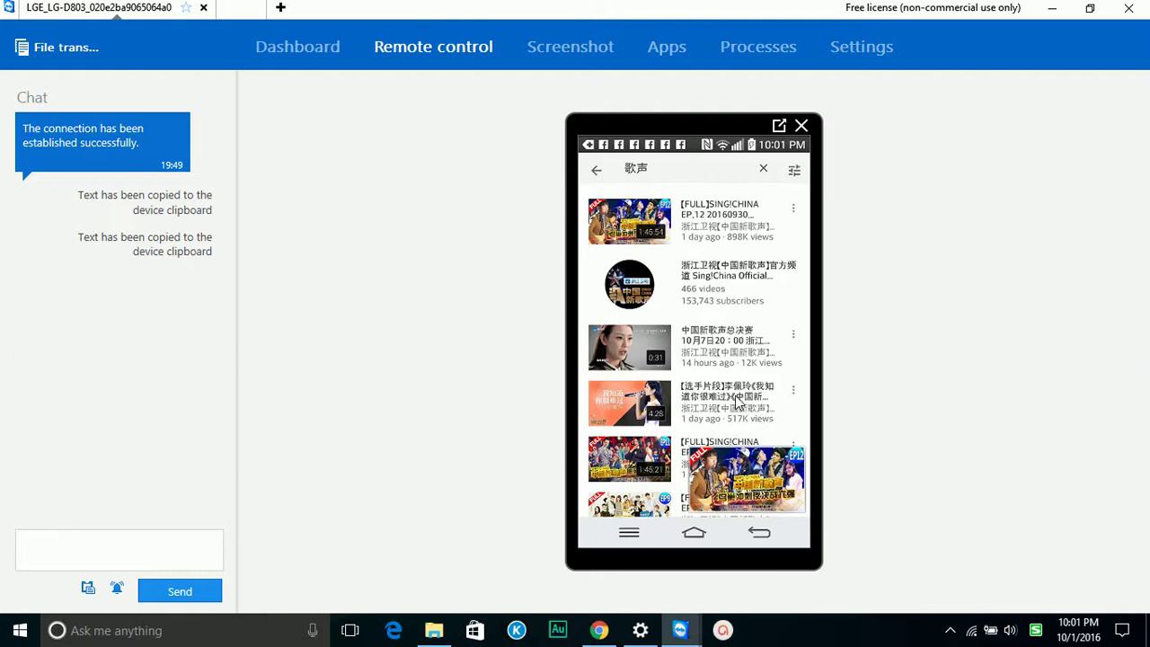
Play the singer's 0:31 YouTube clip, show its controls, then open the phone's Apps list.
left_click(729, 344)
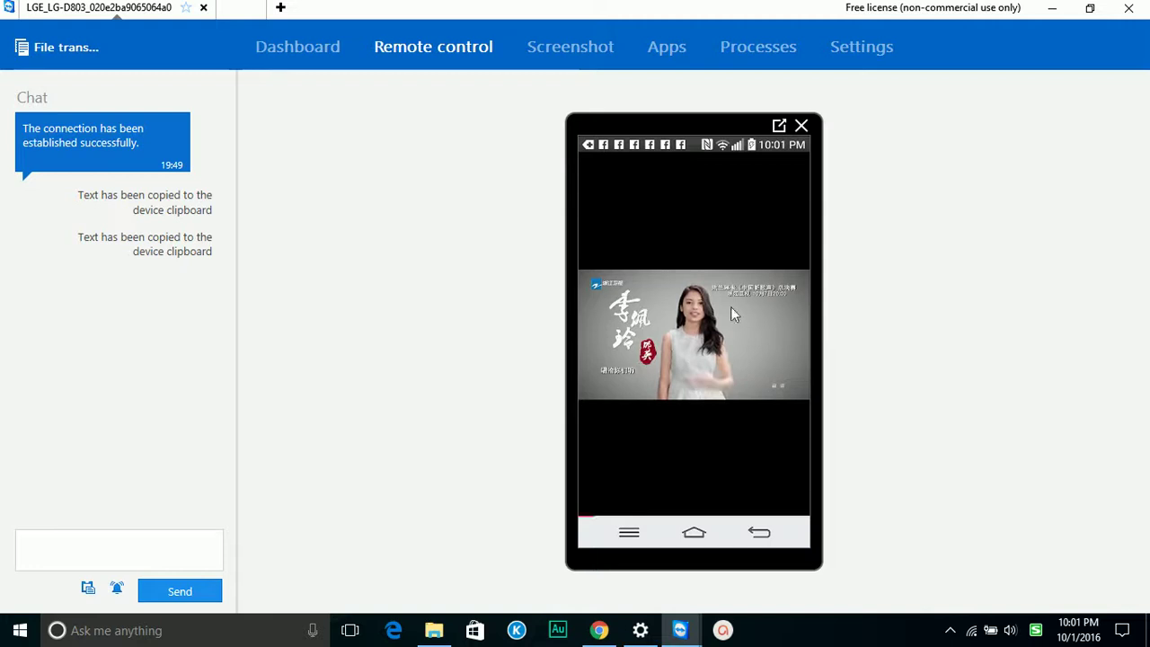
left_click(702, 332)
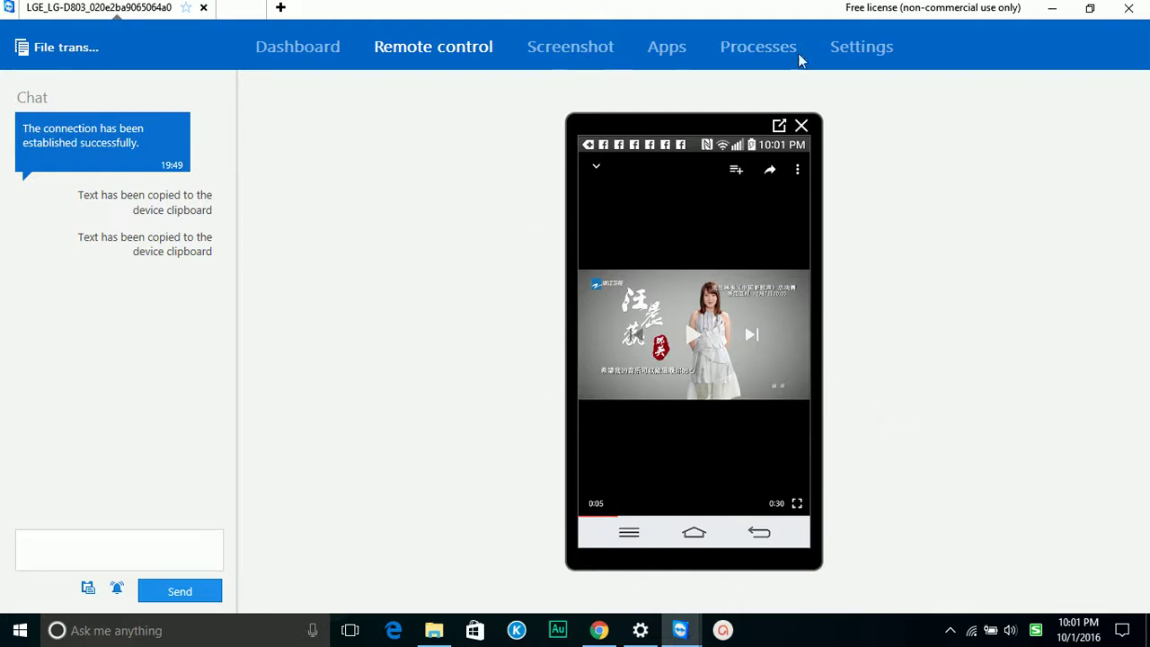
left_click(682, 52)
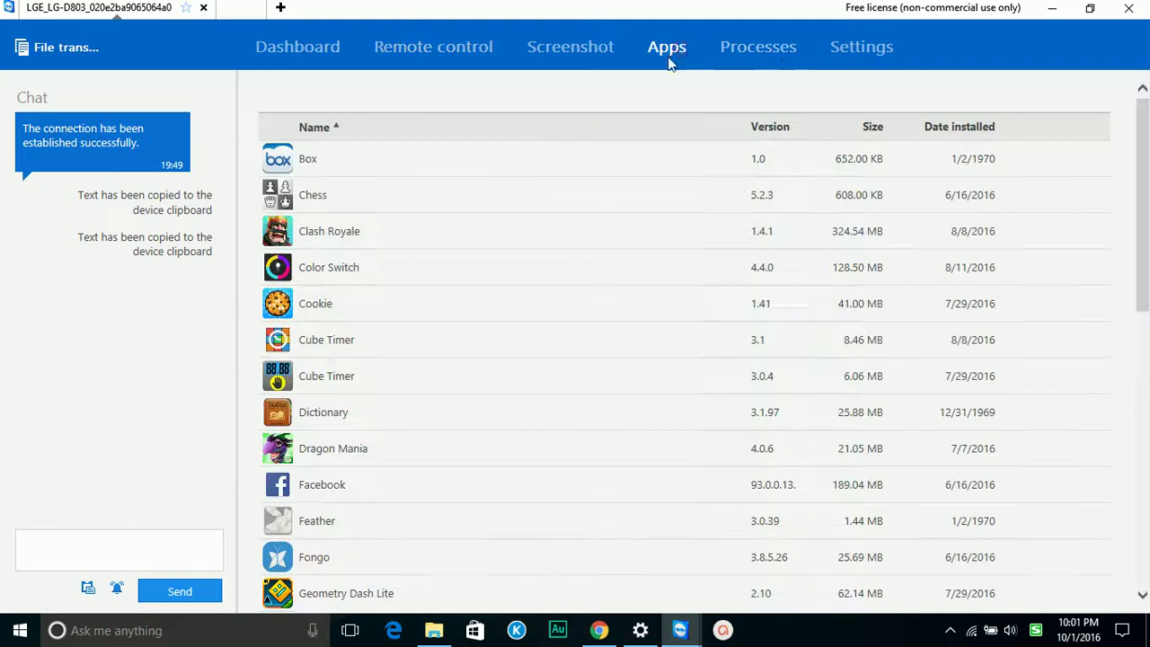
Show the phone's Processes, Wi-Fi networks, Dashboard and Screenshot views, then return to Remote control.
left_click(766, 60)
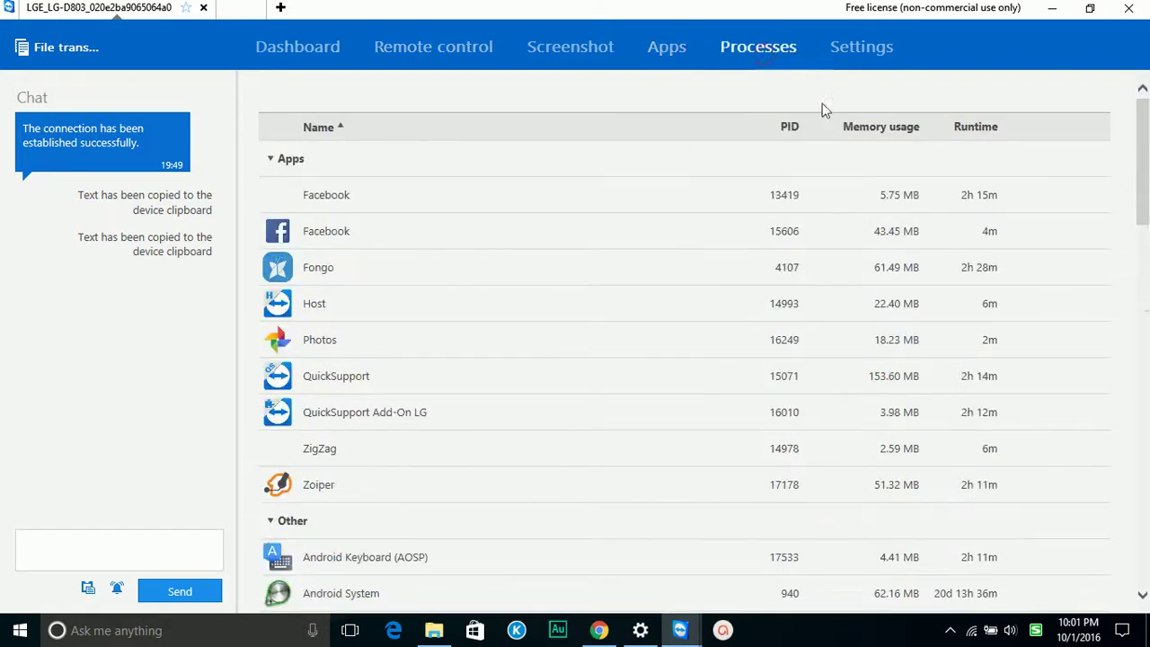
left_click(880, 56)
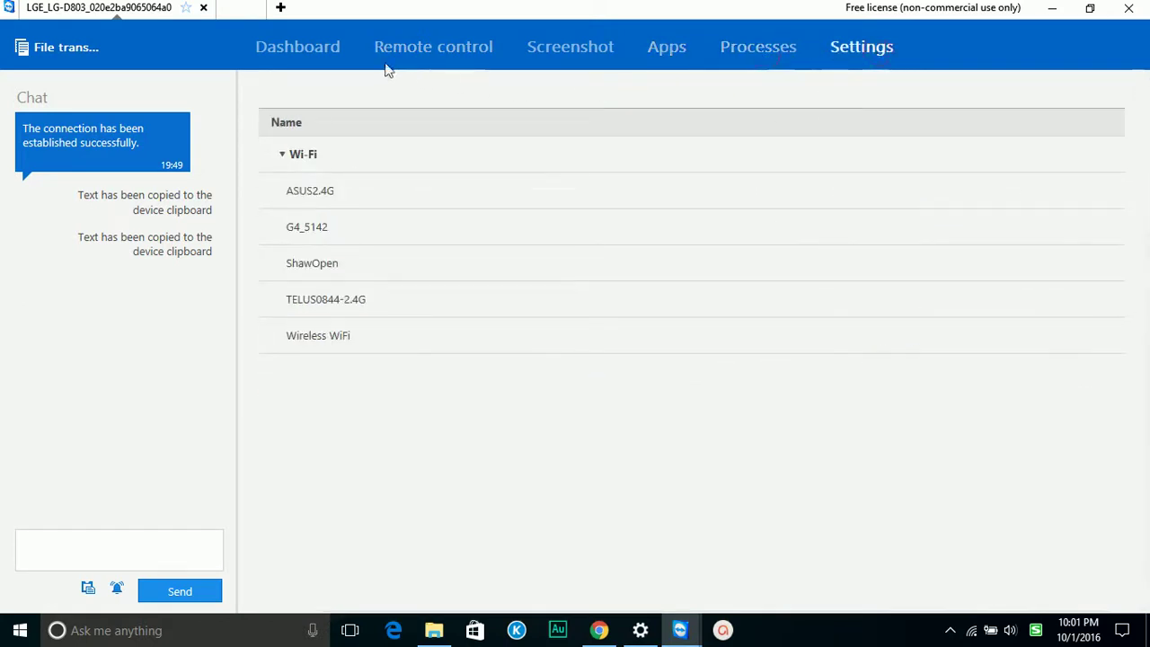
left_click(310, 52)
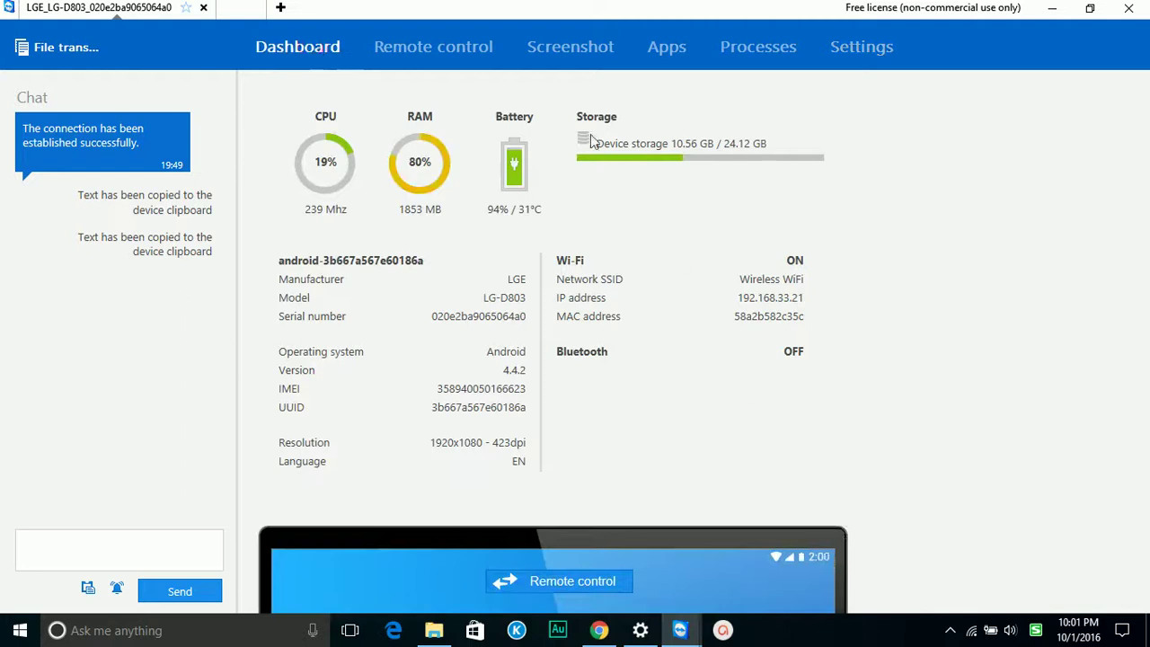
left_click(585, 52)
left_click(481, 56)
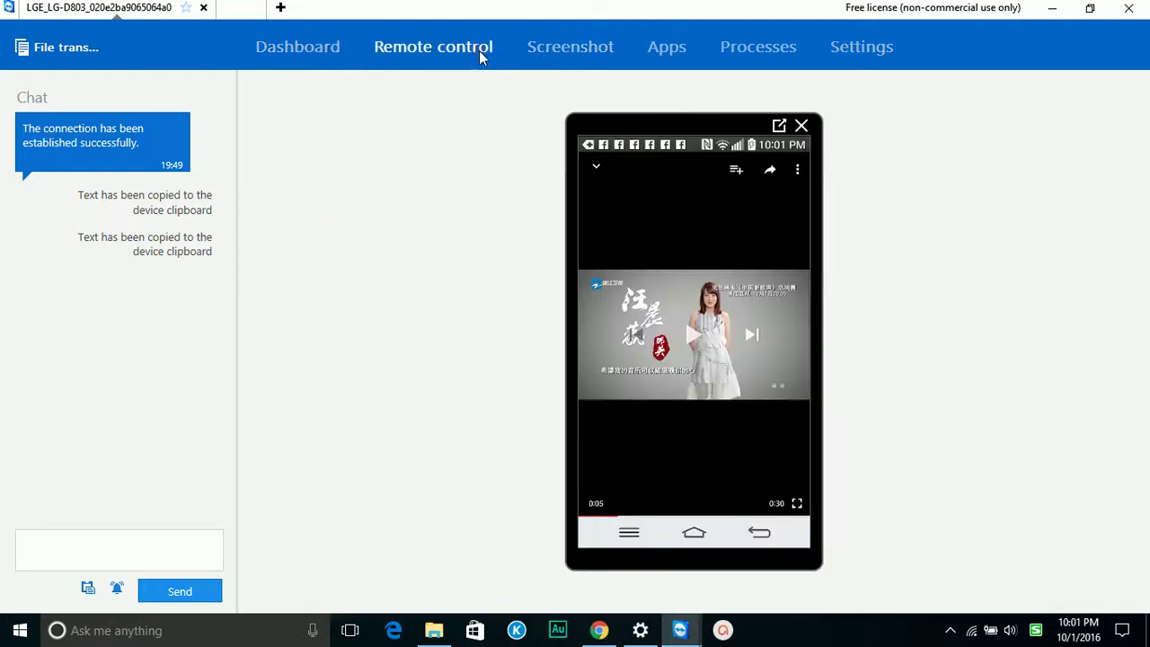
Minimize the phone's video, go to the home screen and reopen YouTube.
left_click(759, 533)
left_click(695, 535)
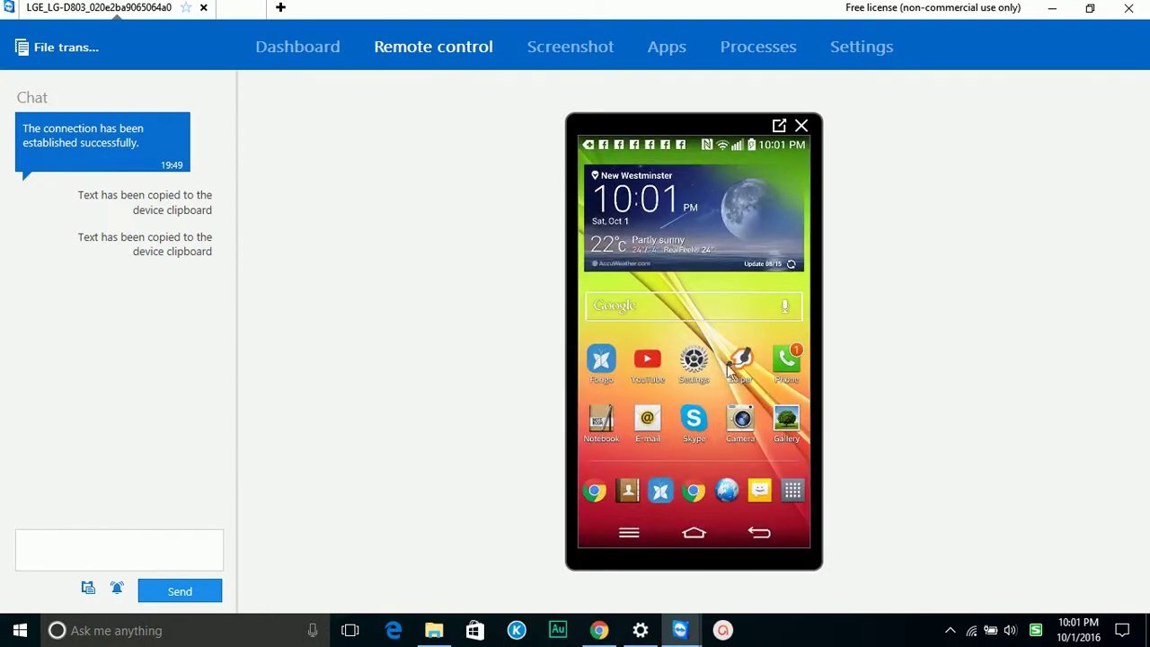
left_click(647, 362)
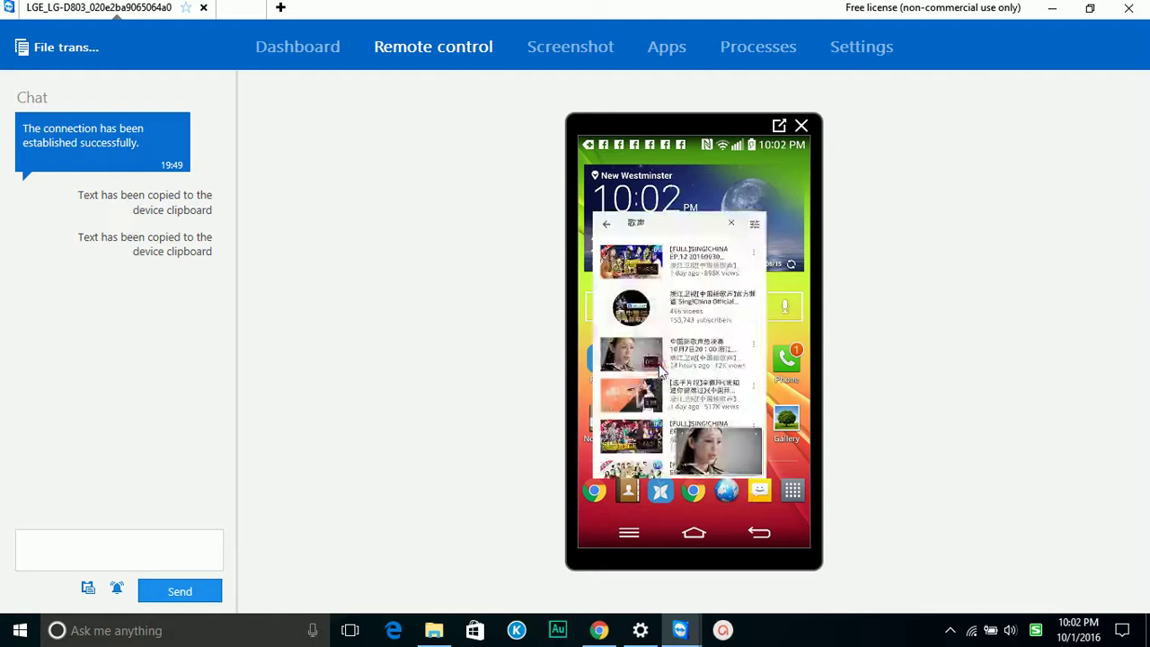
Expand the singer clip to full screen, play it, toggle its controls, then leave the video.
left_click(757, 466)
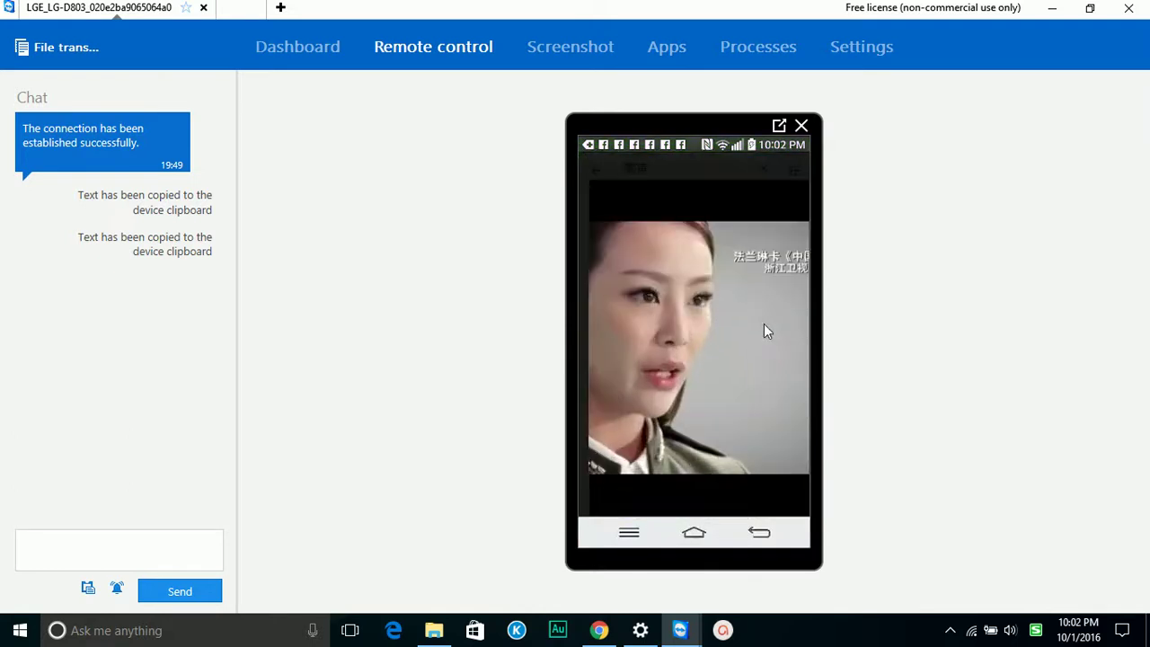
left_click(696, 336)
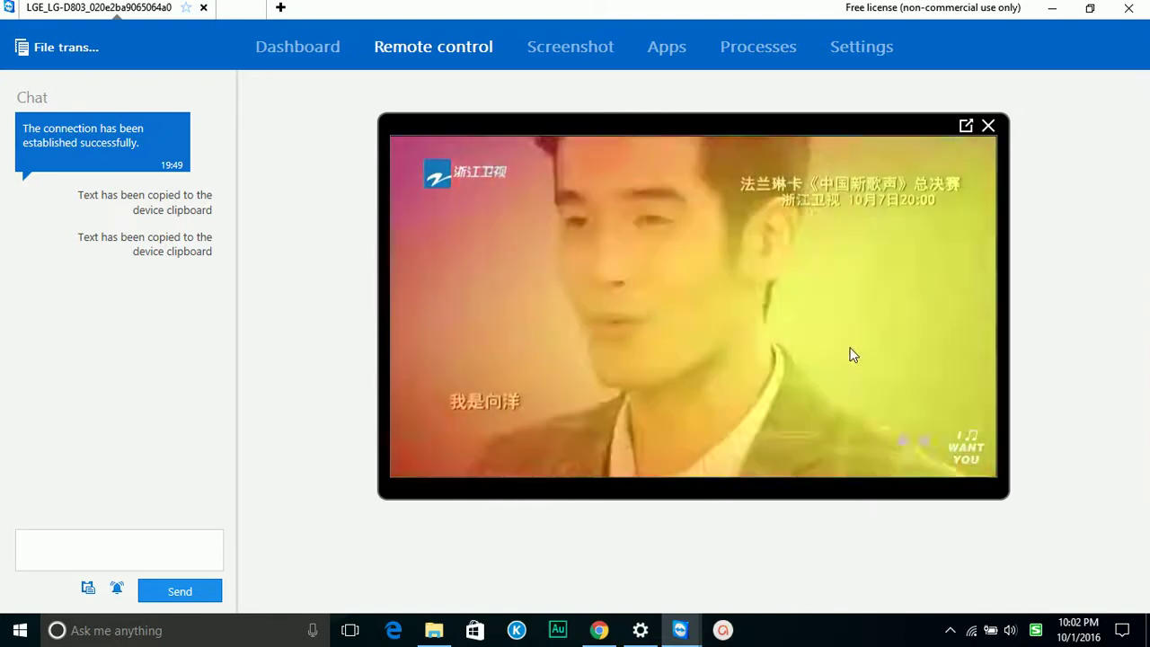
left_click(830, 338)
left_click(830, 344)
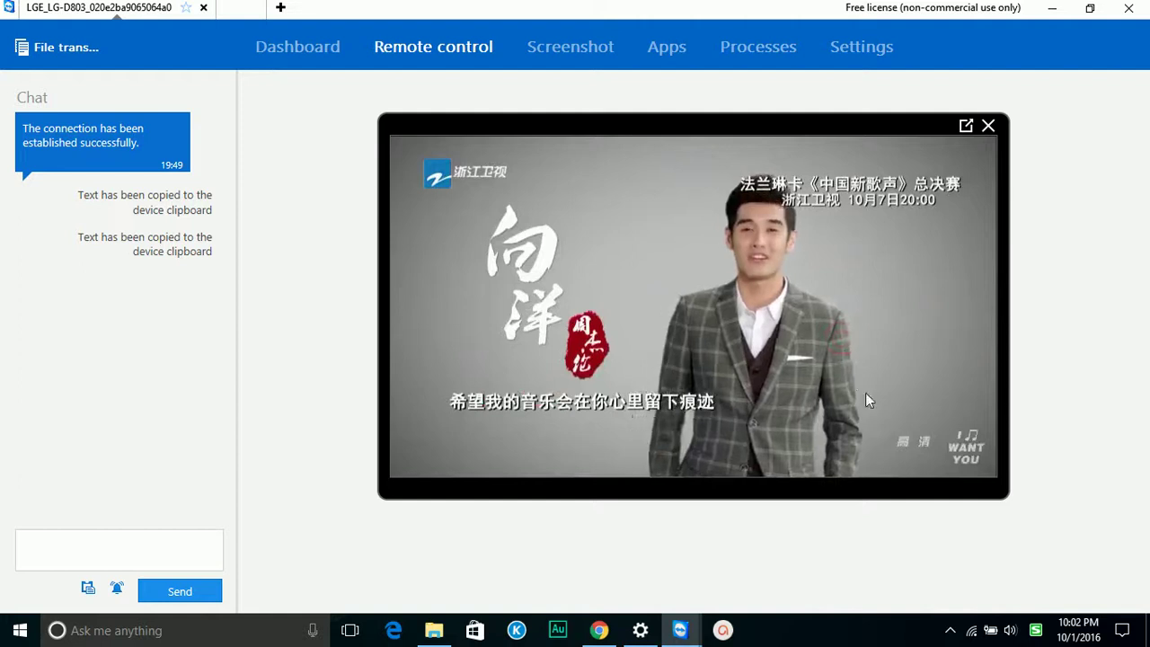
left_click(949, 402)
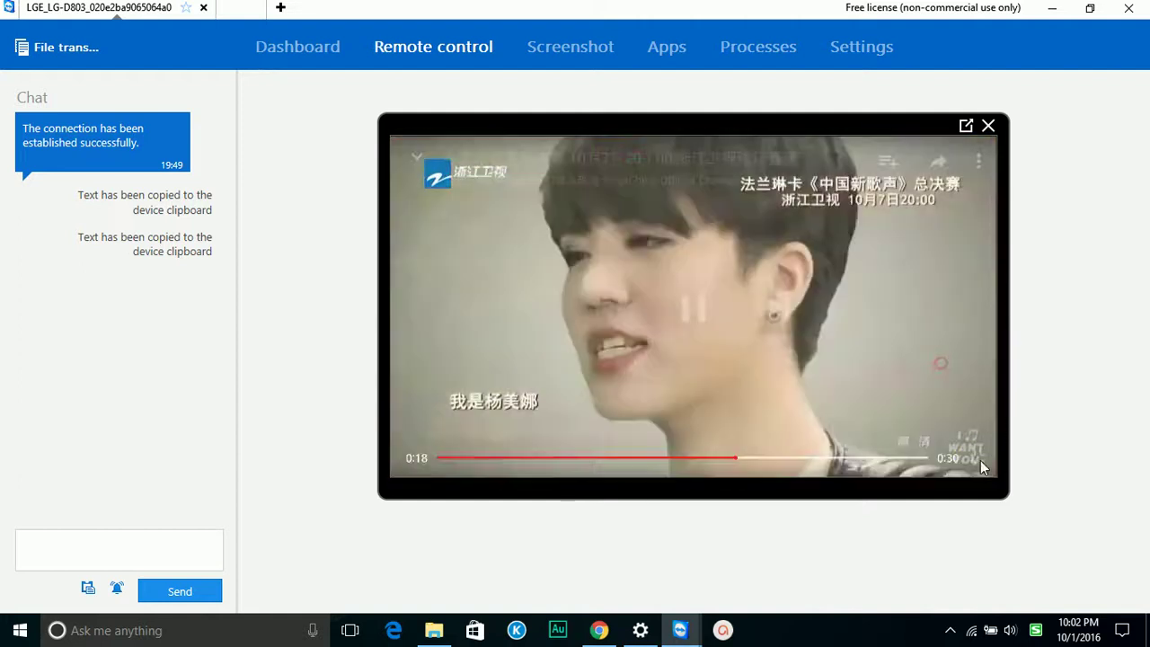
Launch TeamViewer Host from the Play Store, refocus the TeamViewer window, and send the phone home.
left_click(608, 312)
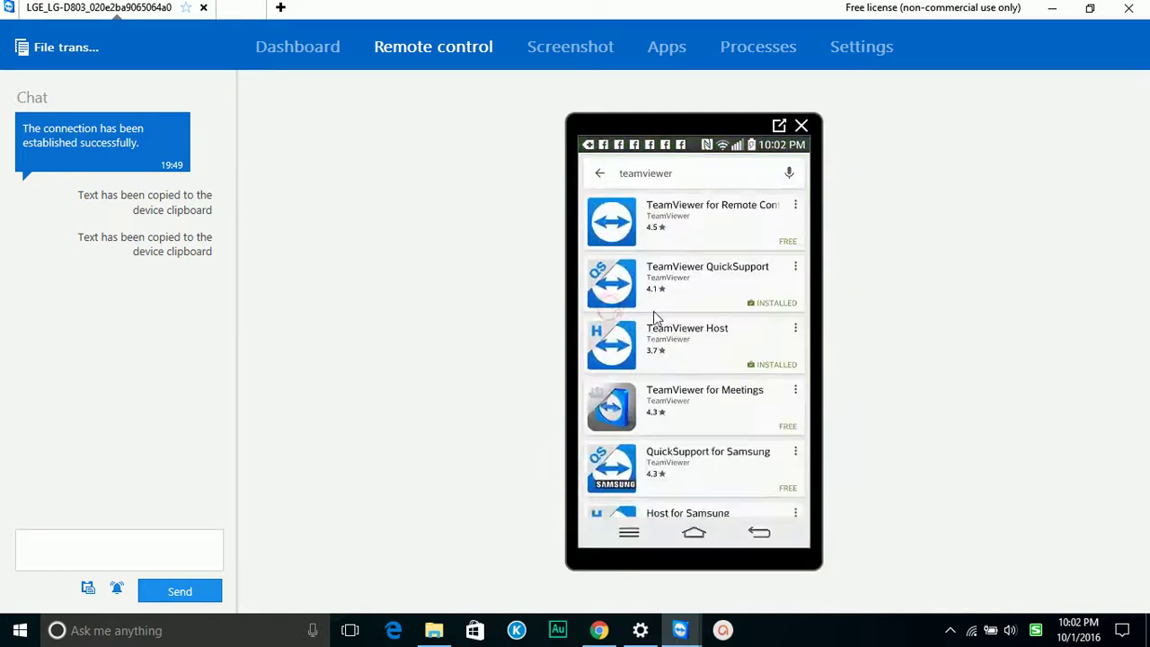
left_click(694, 344)
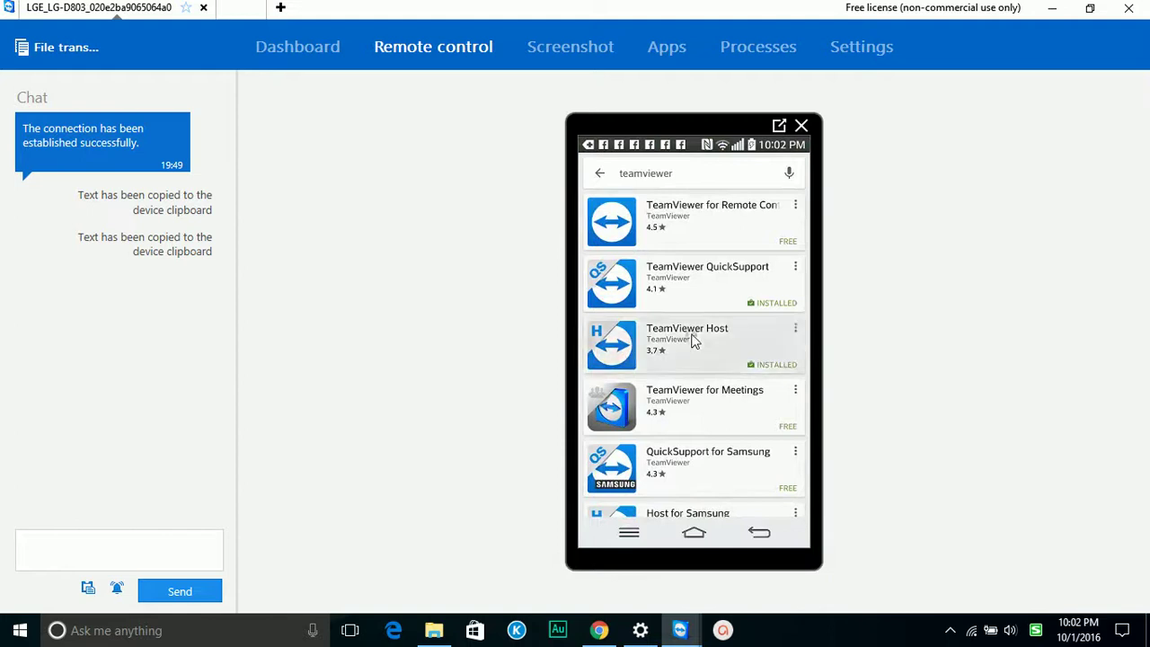
left_click(736, 344)
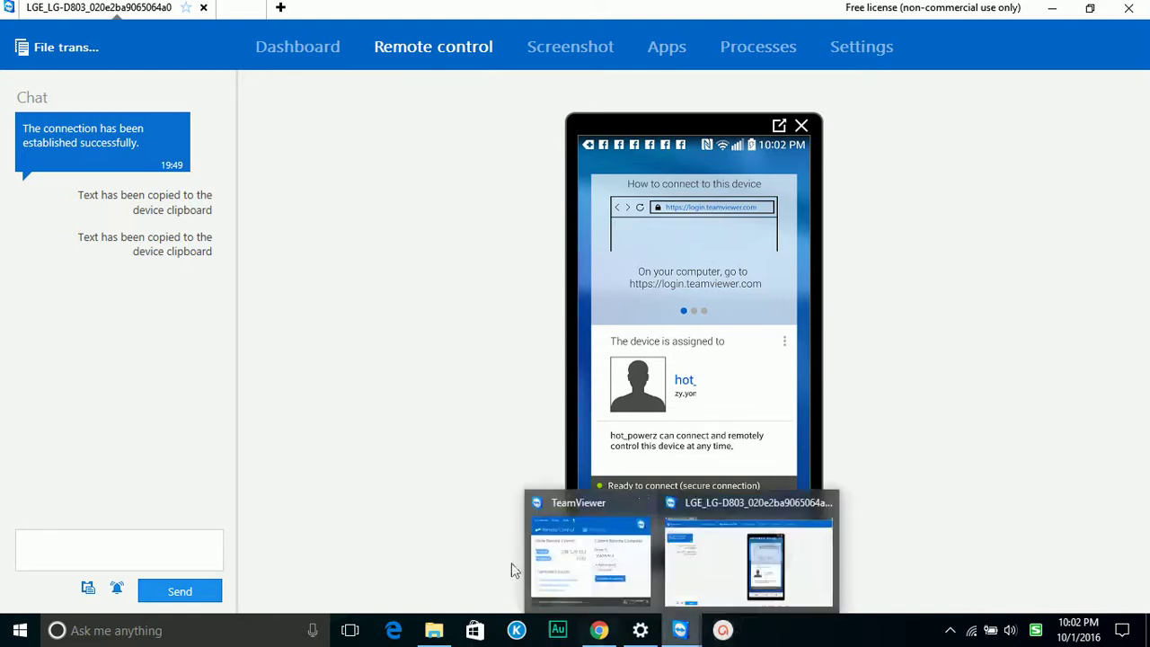
left_click(723, 633)
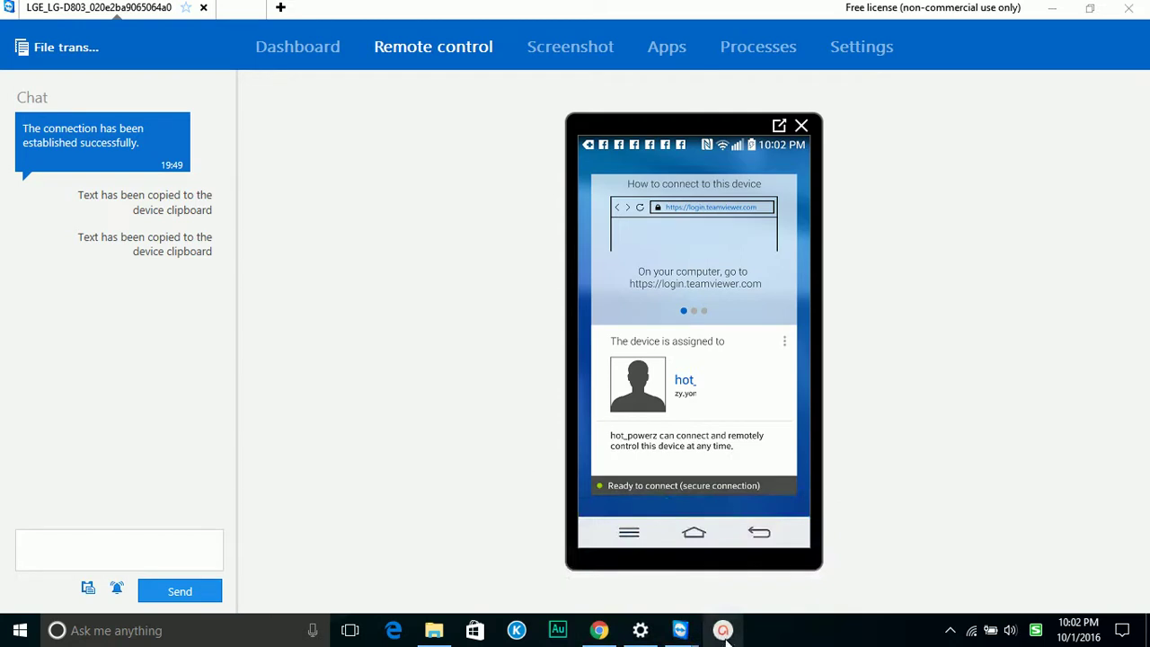
left_click(482, 476)
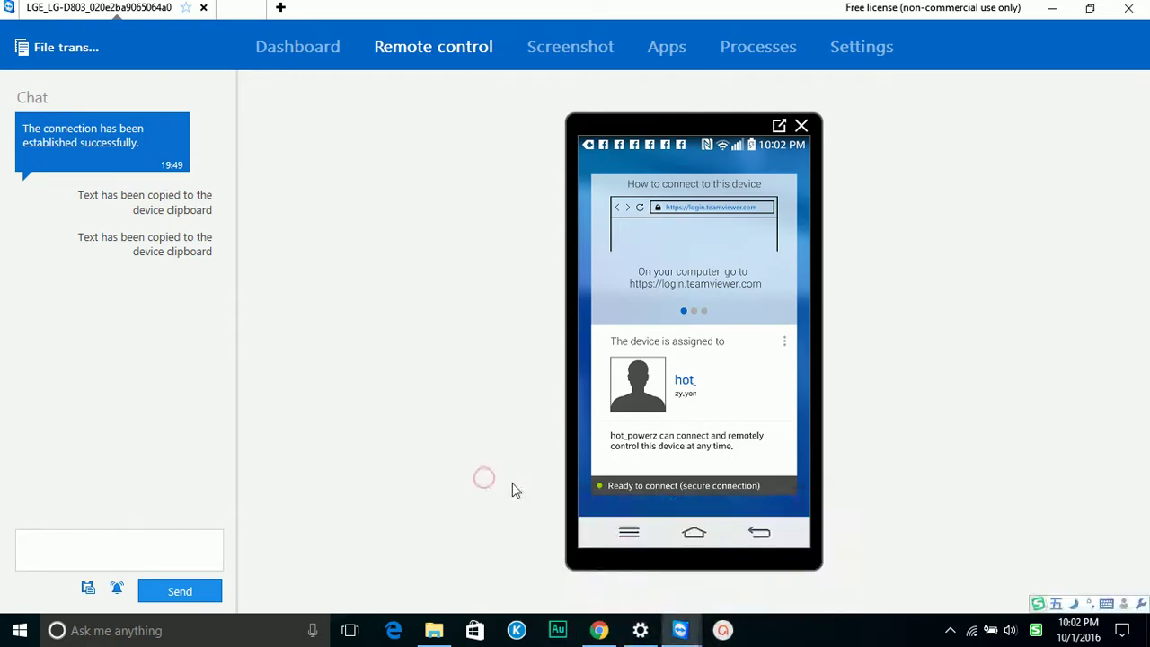
left_click(701, 536)
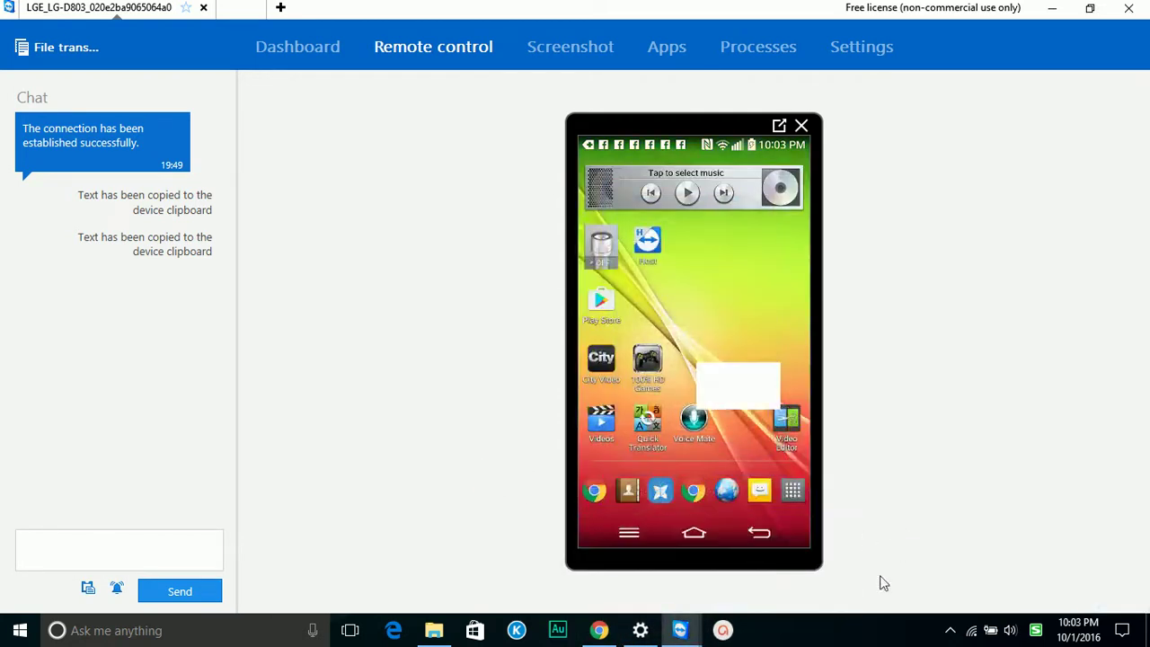